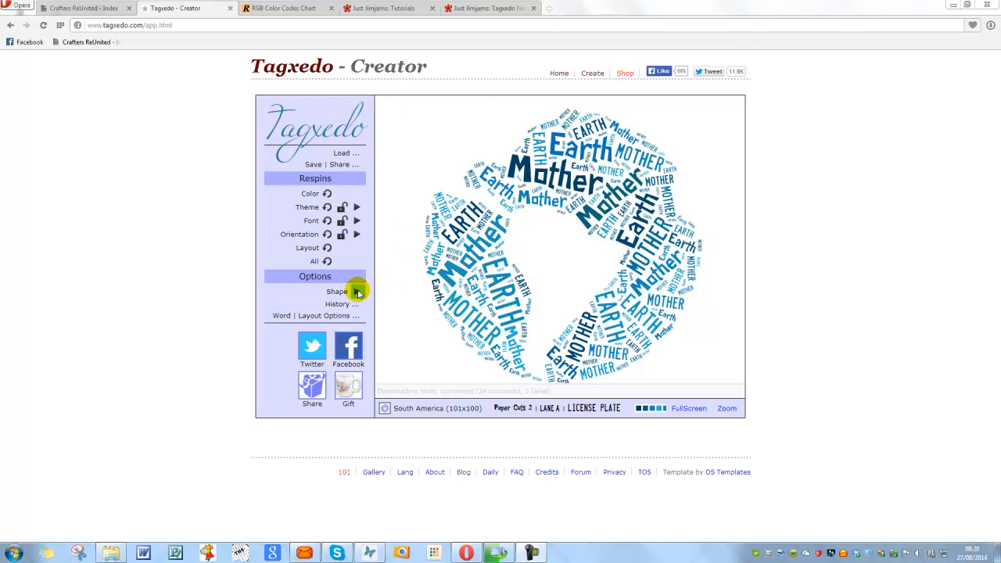
# Step: Change the word cloud's shape to Circle and its orientation to H/V (Orthogonal)
pyautogui.click(356, 292)
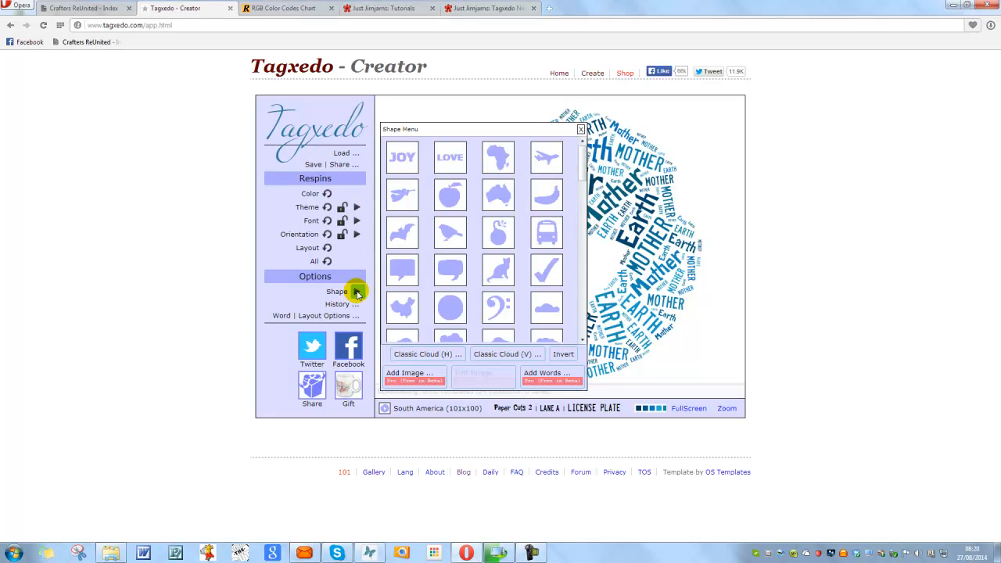
pyautogui.click(450, 311)
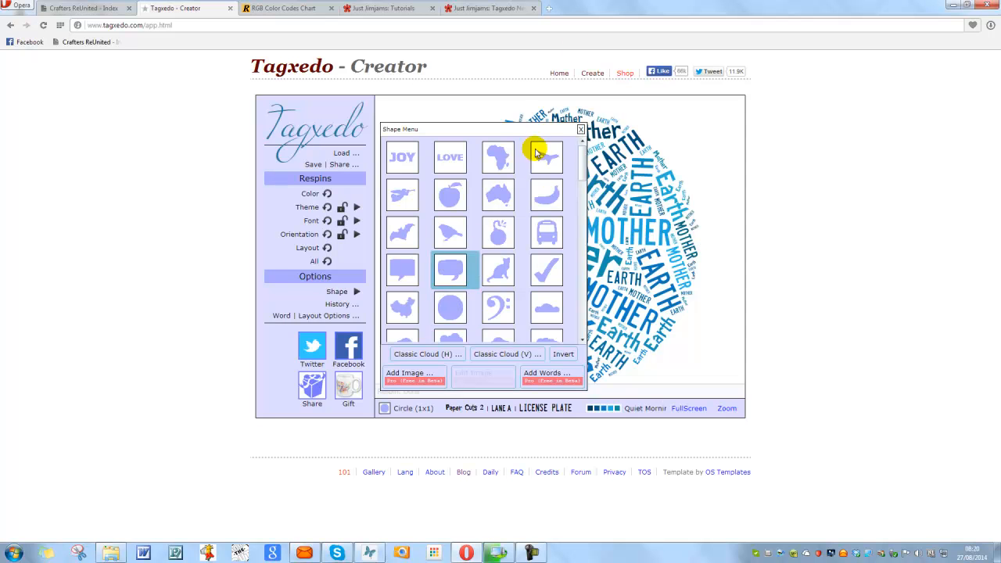
pyautogui.moveTo(582, 154); pyautogui.dragTo(565, 205)
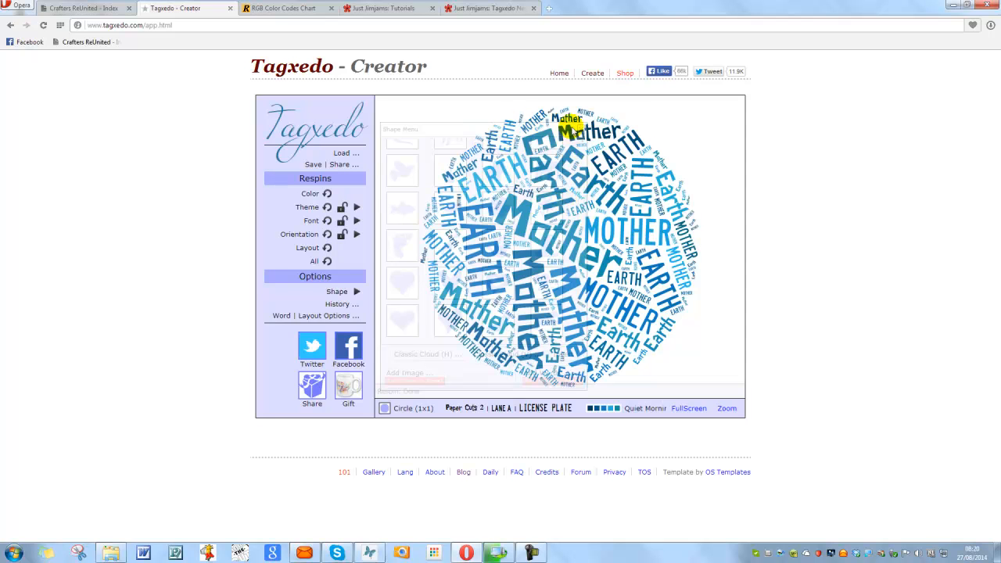
pyautogui.moveTo(581, 206); pyautogui.dragTo(573, 161)
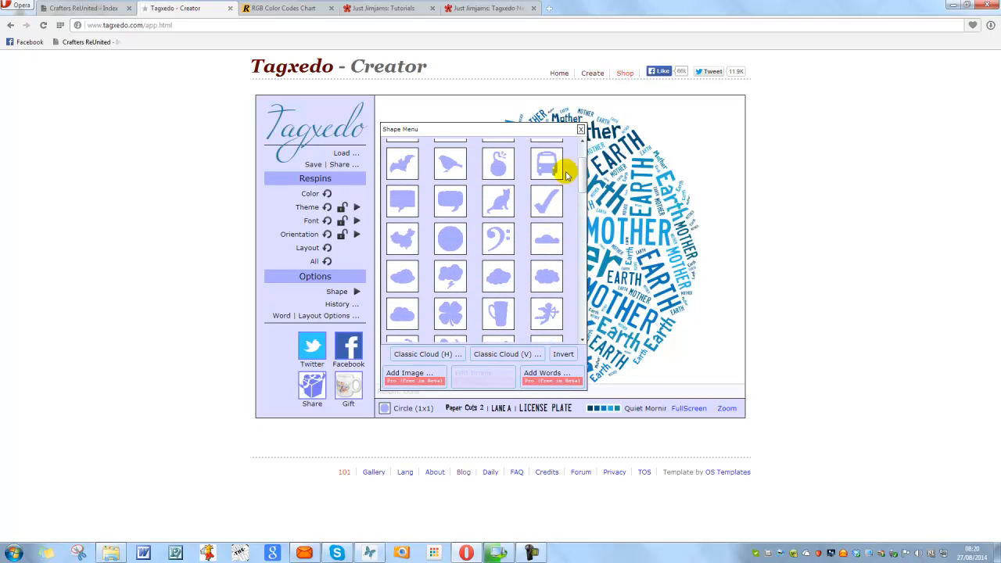
pyautogui.click(580, 130)
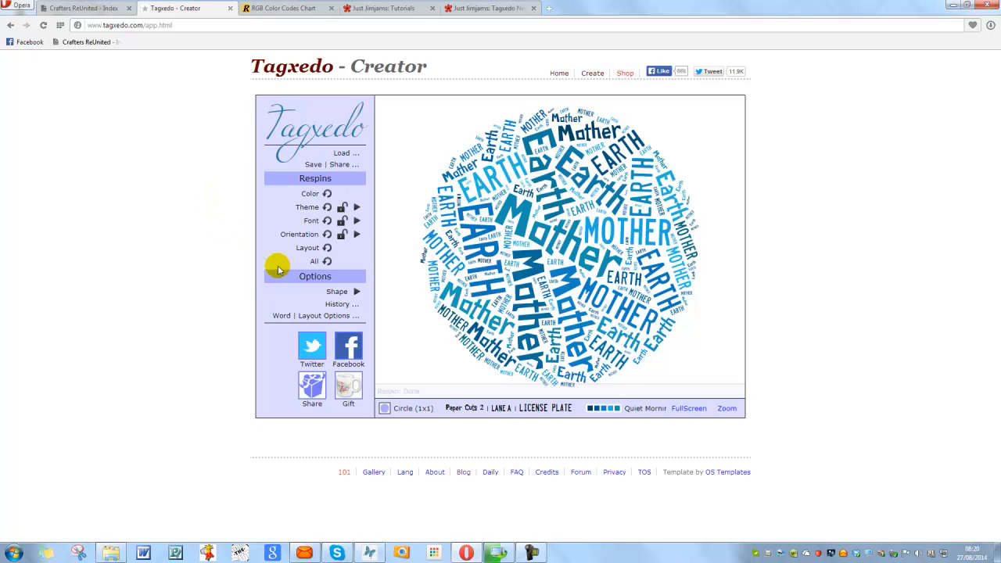
pyautogui.click(356, 235)
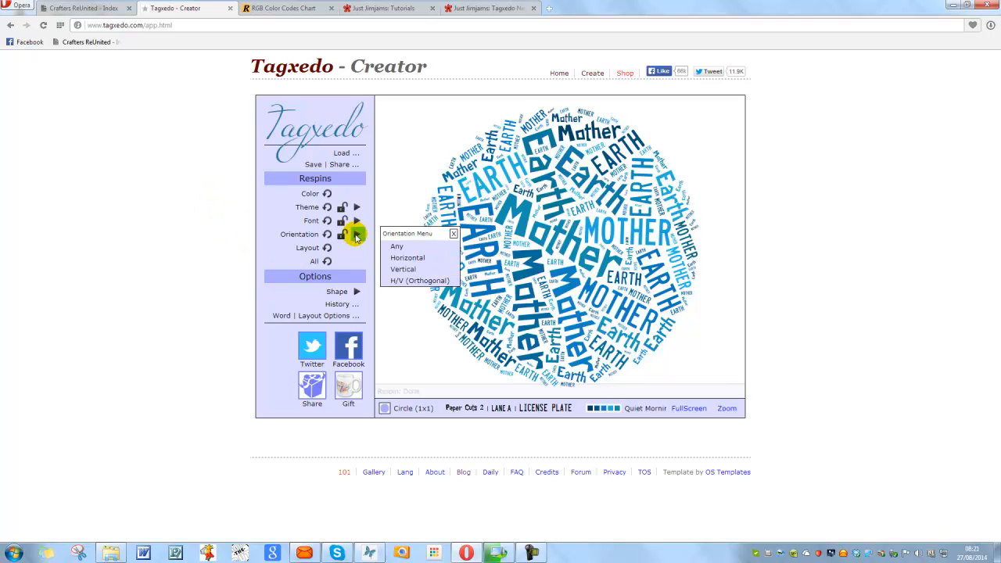
pyautogui.click(405, 282)
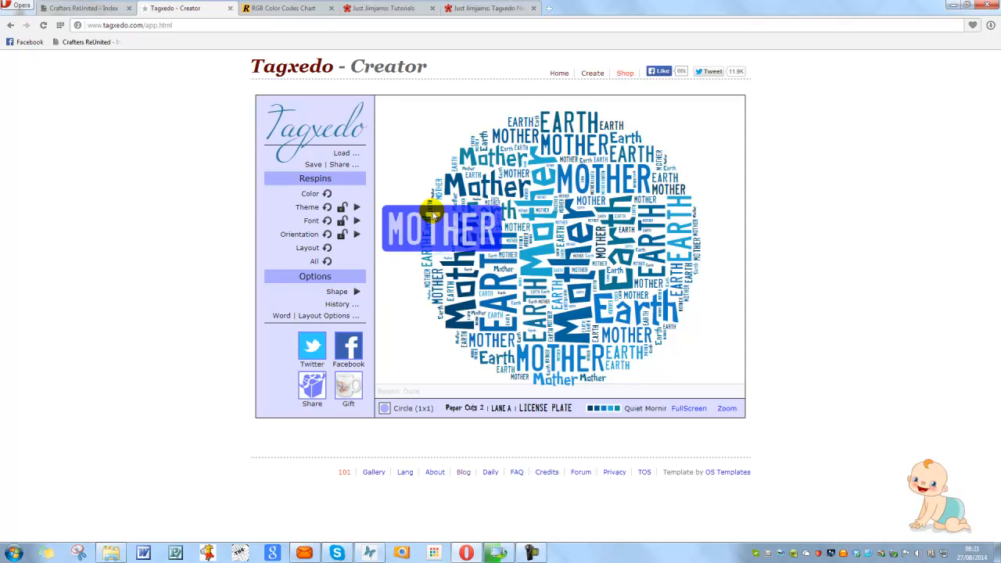
# Step: Load the local fonts into the font list and apply the Duality font to the word cloud
pyautogui.moveTo(356, 221)
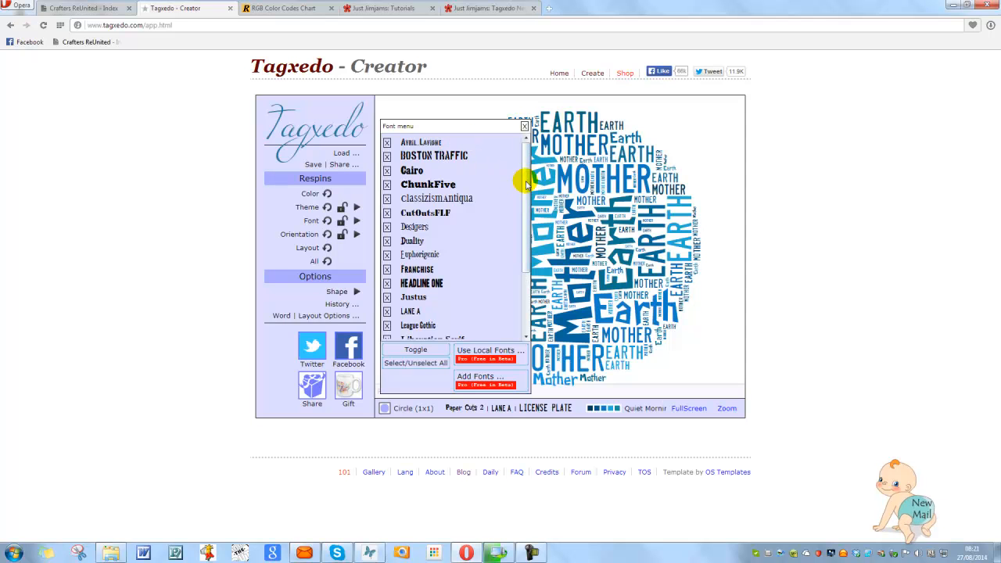
pyautogui.moveTo(526, 188); pyautogui.dragTo(530, 215)
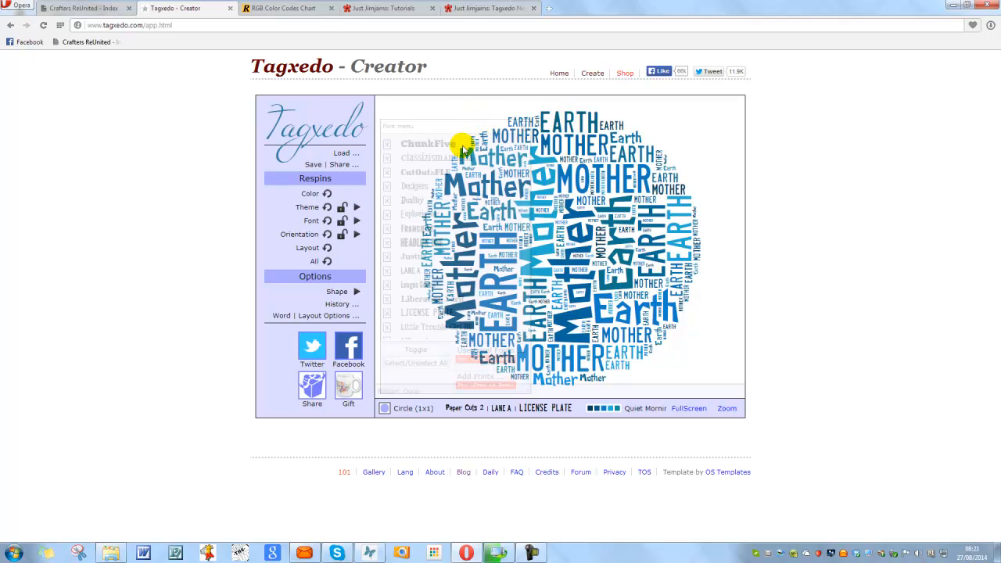
pyautogui.moveTo(461, 128)
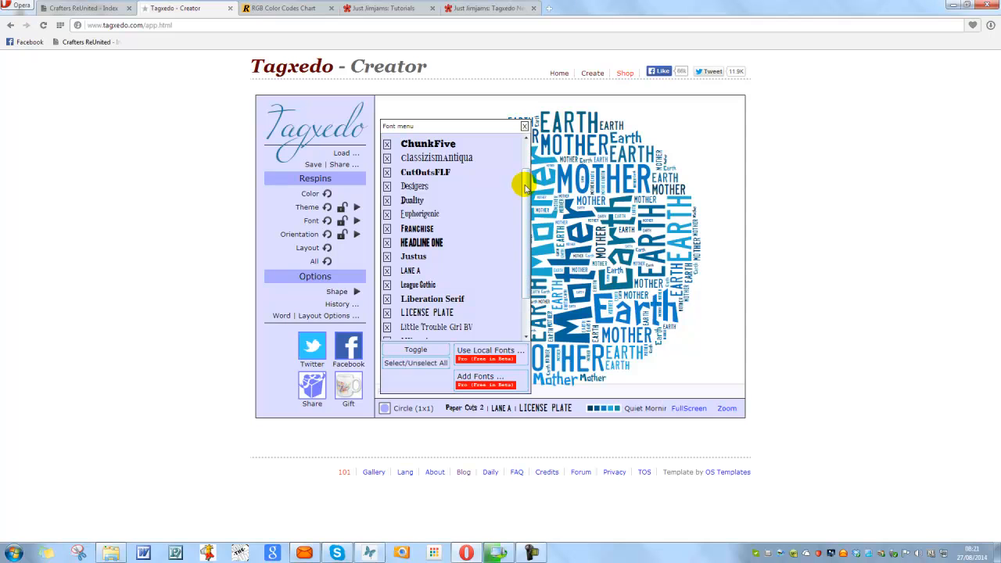
pyautogui.moveTo(518, 190); pyautogui.dragTo(526, 145)
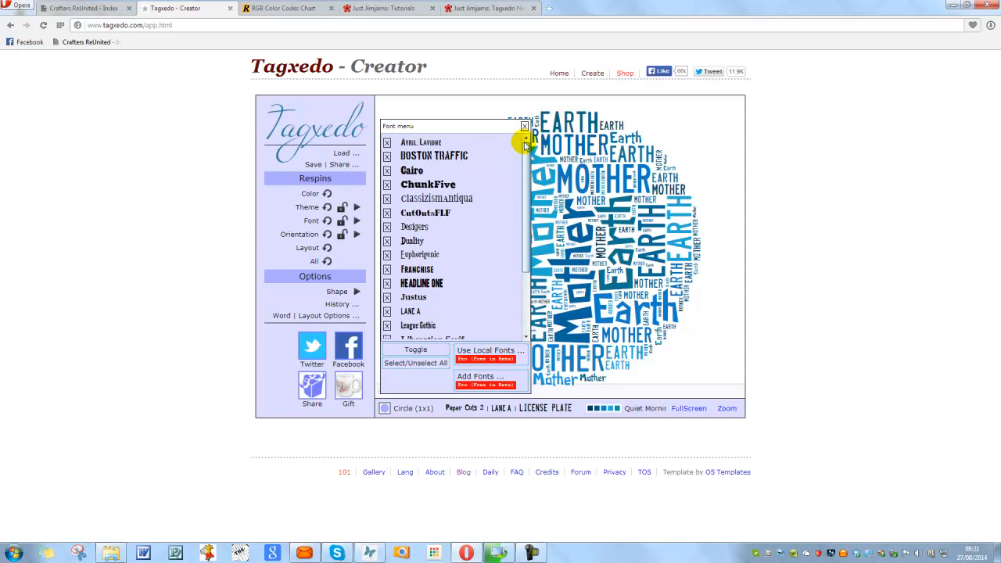
pyautogui.click(467, 356)
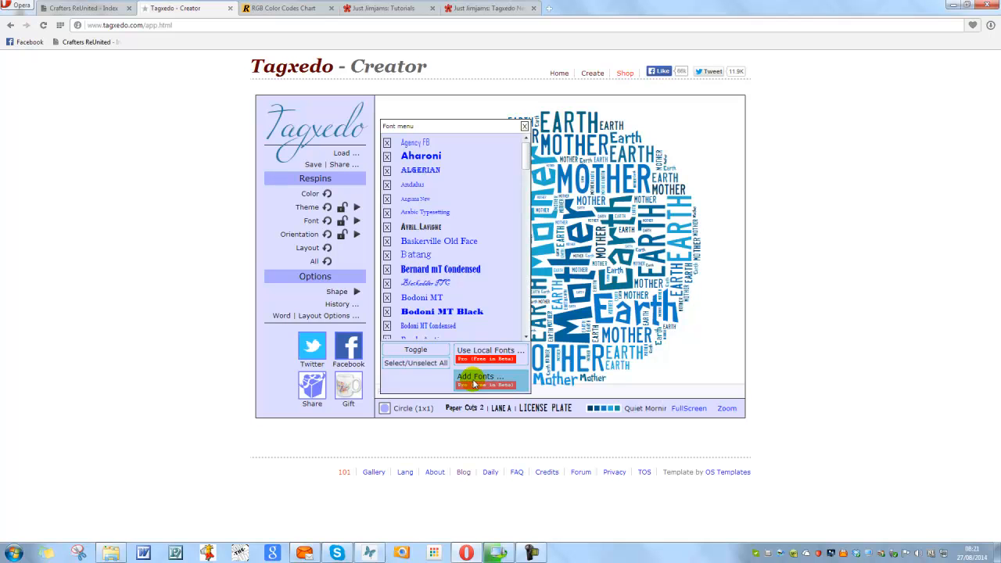
pyautogui.moveTo(525, 153); pyautogui.dragTo(524, 225)
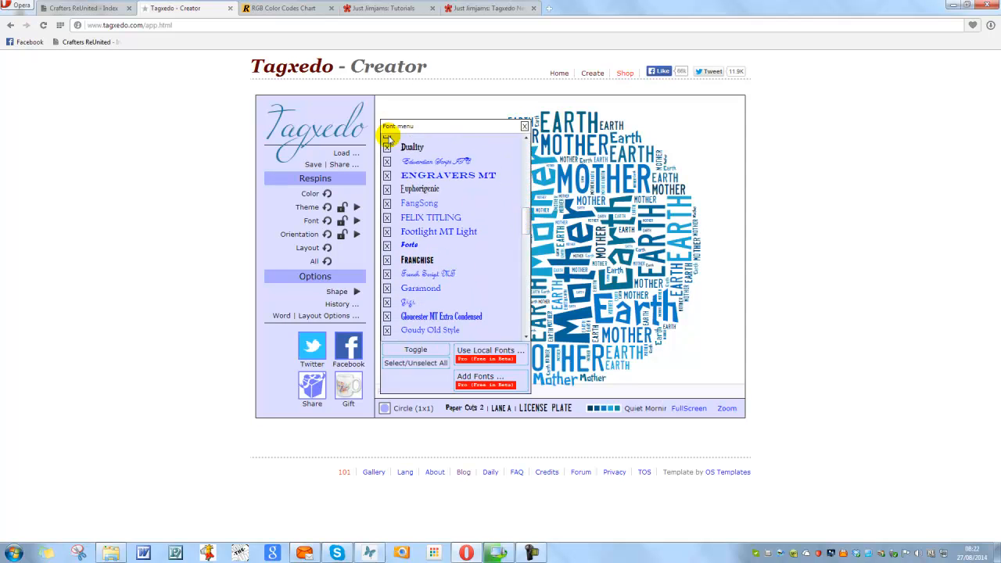
pyautogui.click(408, 147)
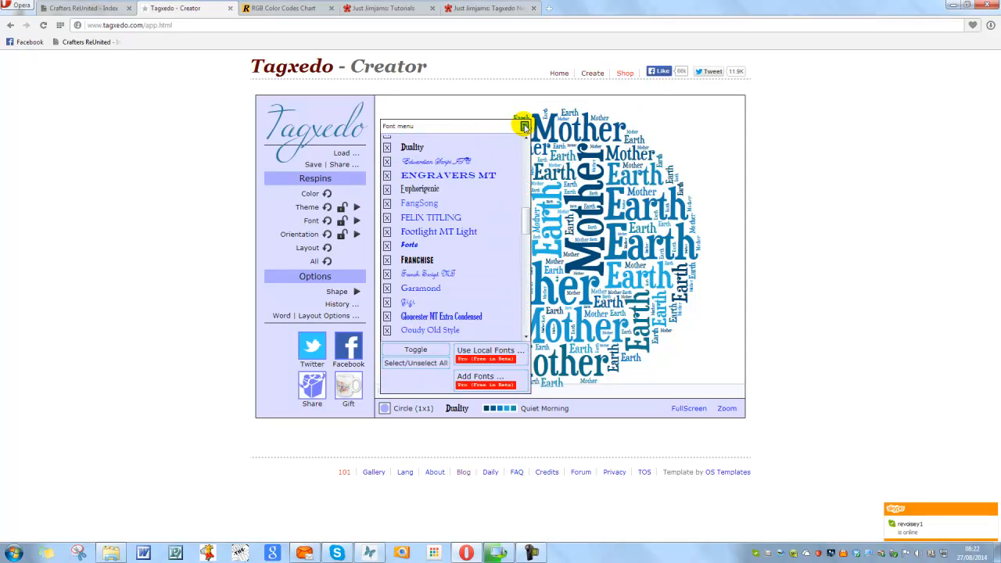
pyautogui.click(524, 126)
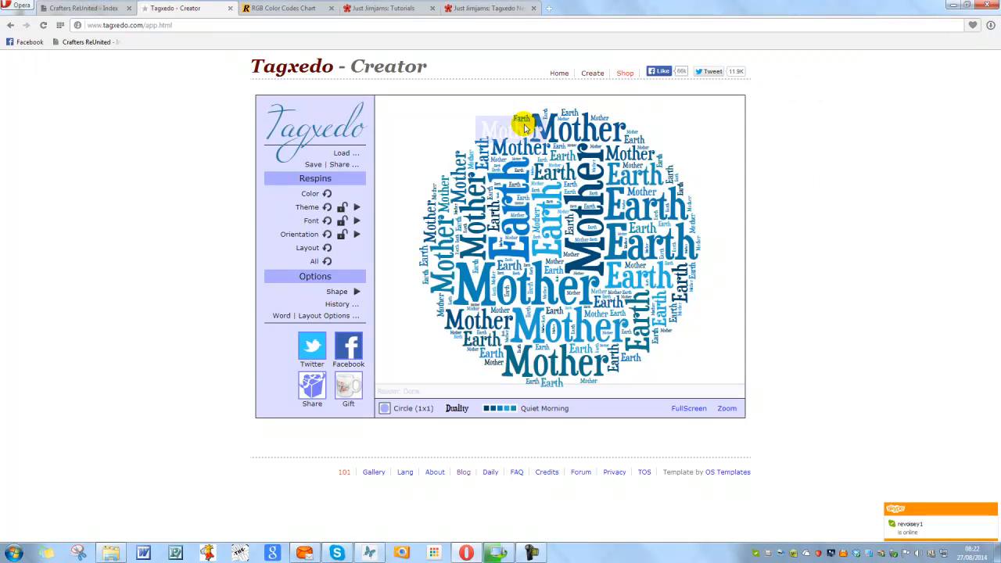
# Step: Start adding a custom colour theme, replacing the sample definition with the theme name 'Playing Cards' in single quotes
pyautogui.click(356, 207)
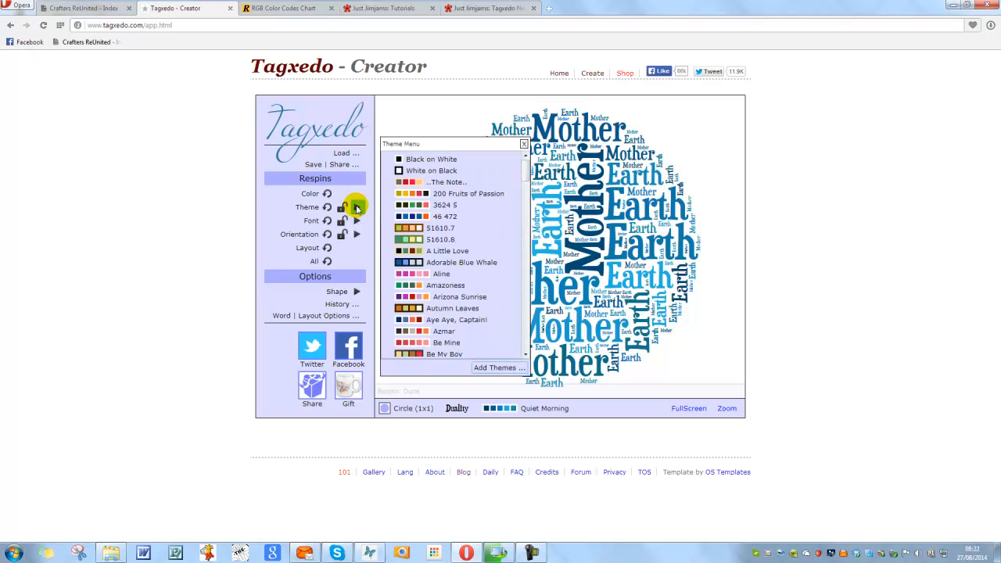
pyautogui.moveTo(525, 161)
pyautogui.mouseDown()
pyautogui.moveTo(525, 342)
pyautogui.moveTo(527, 152)
pyautogui.mouseUp()
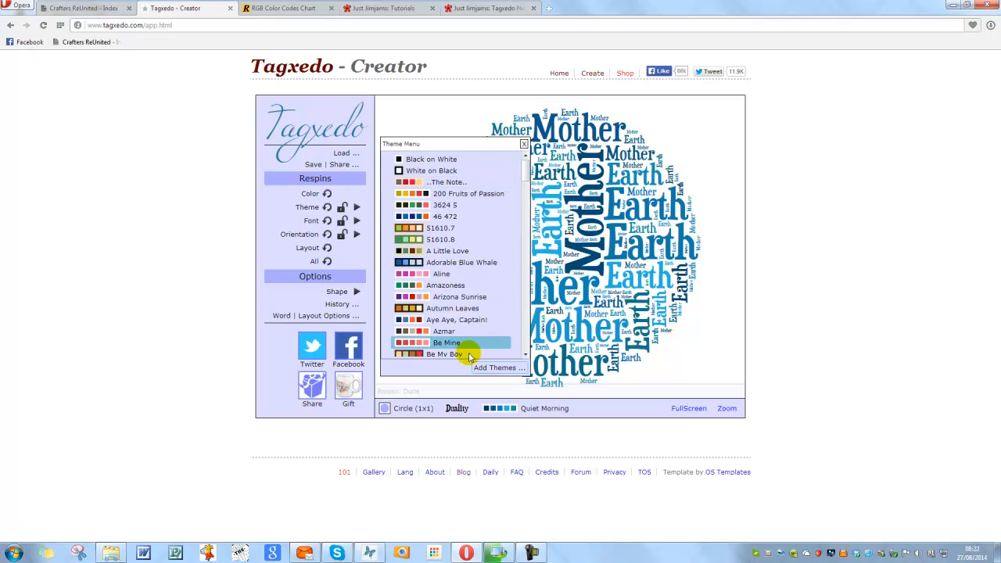
pyautogui.click(494, 368)
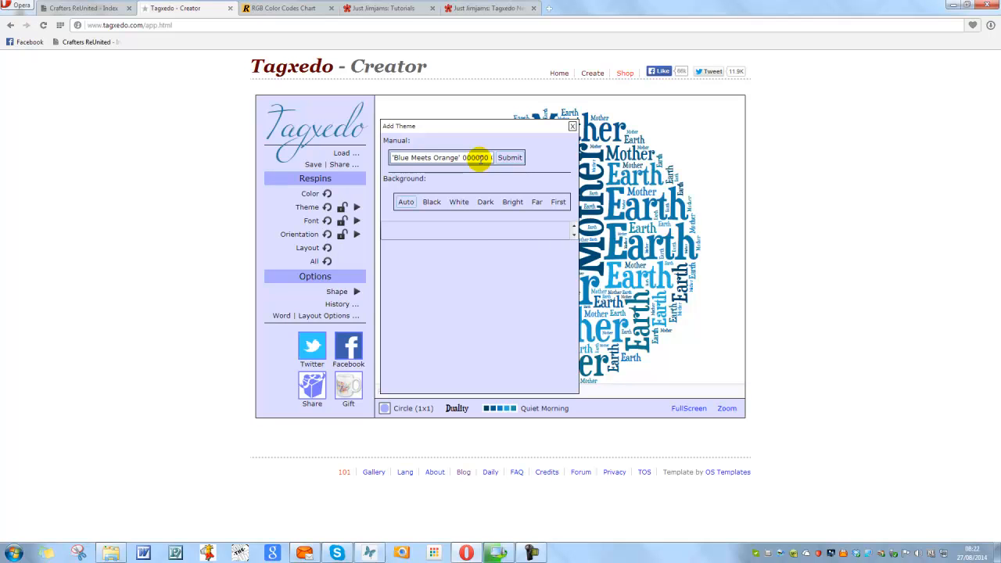
pyautogui.click(470, 157)
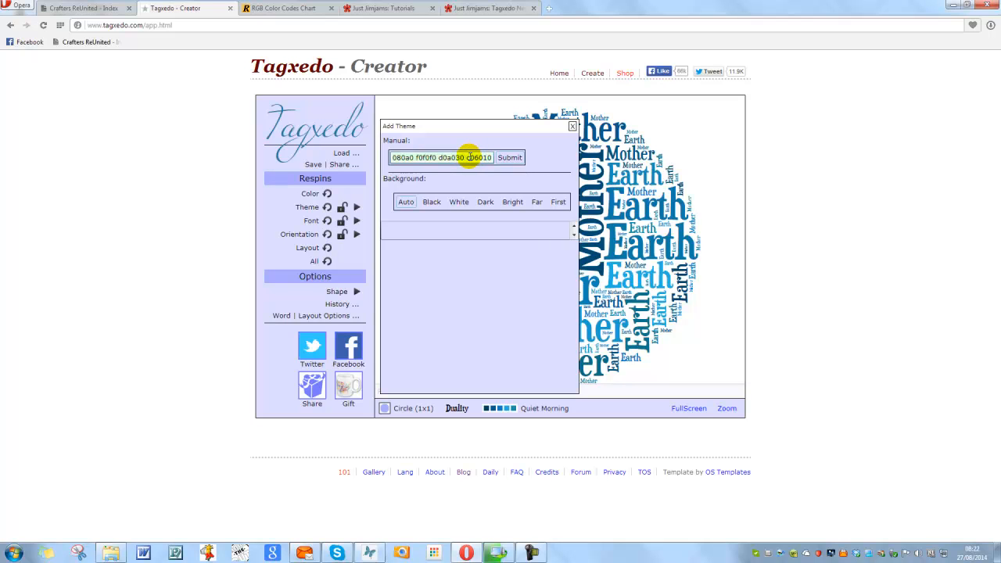
pyautogui.press('BackSpace')
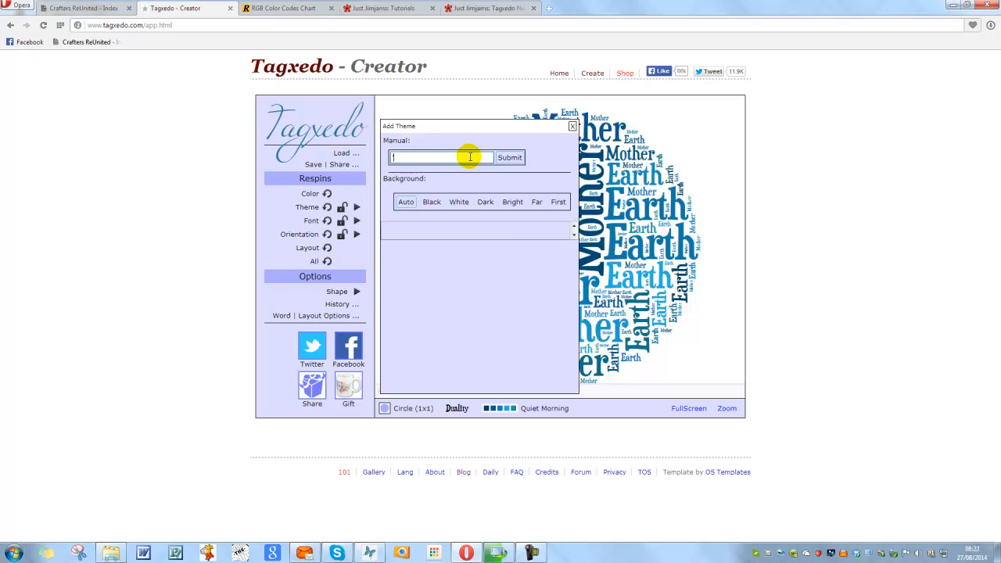
pyautogui.write('Playing Ca')
pyautogui.write("rds'")
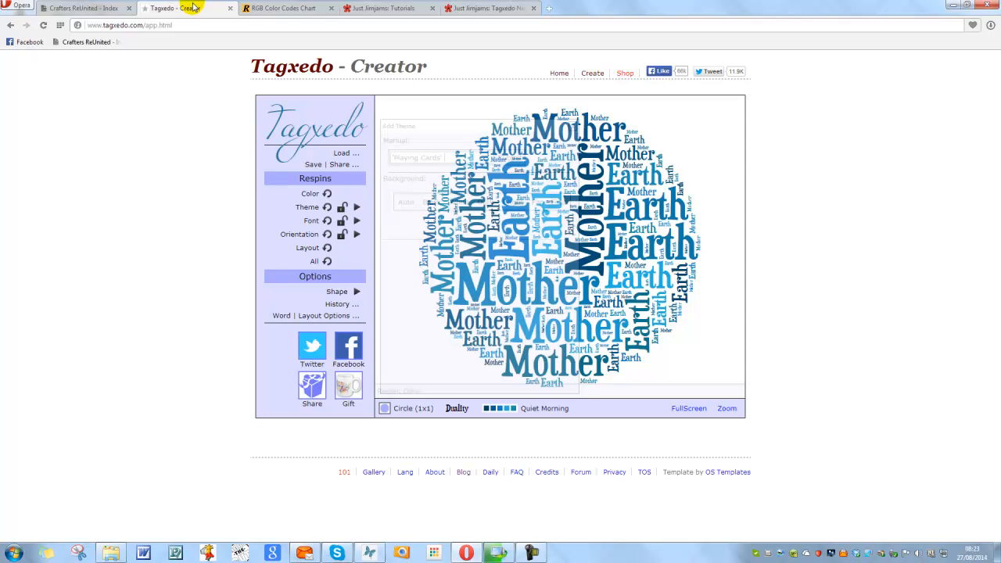
# Step: Switch to the RGB Color Codes Chart page, pick the red E20404 in the colour picker and copy its hex code
pyautogui.click(290, 10)
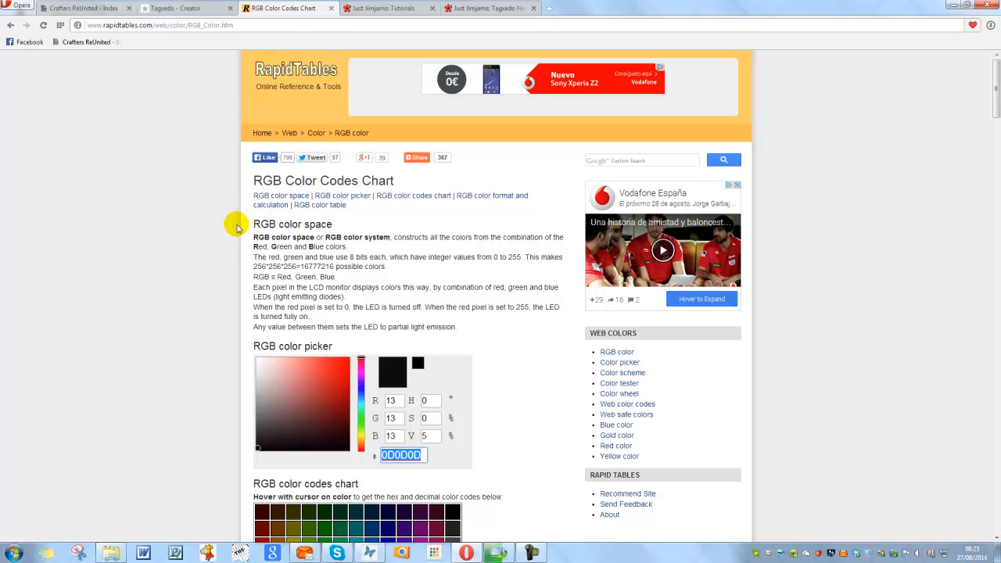
pyautogui.click(347, 363)
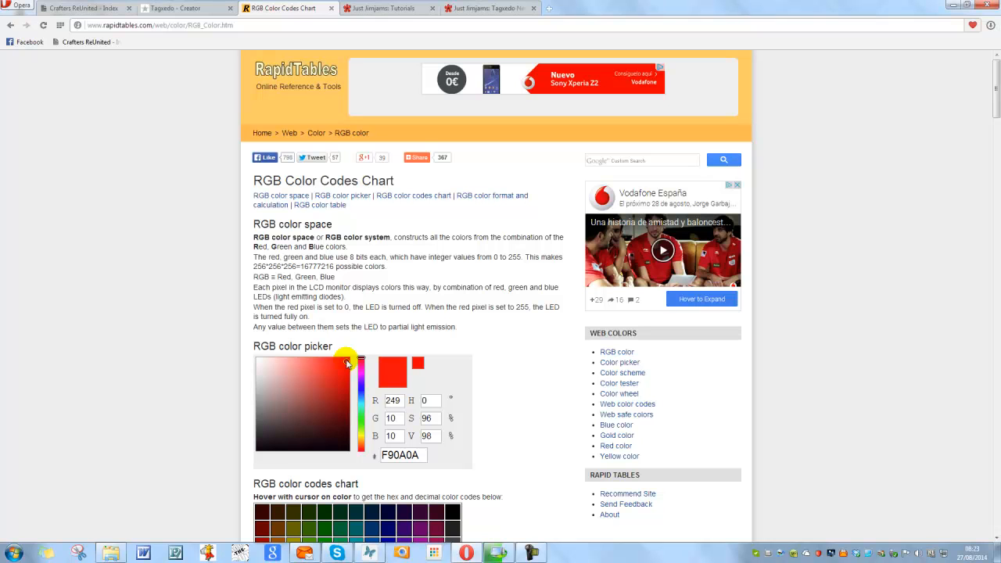
pyautogui.click(348, 372)
pyautogui.click(348, 384)
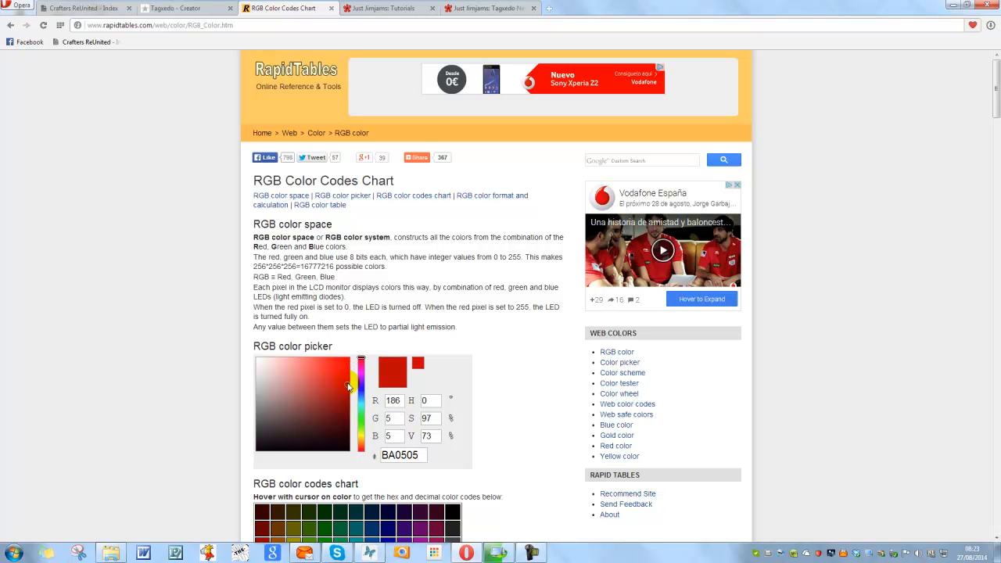
pyautogui.click(348, 369)
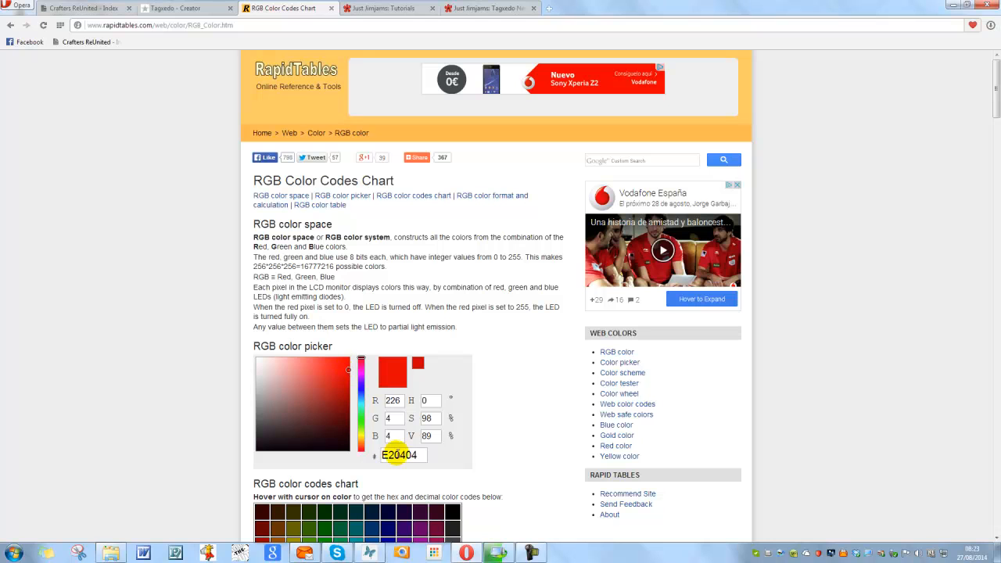
pyautogui.moveTo(418, 455); pyautogui.dragTo(376, 454)
pyautogui.hotkey('ctrl', 'c')
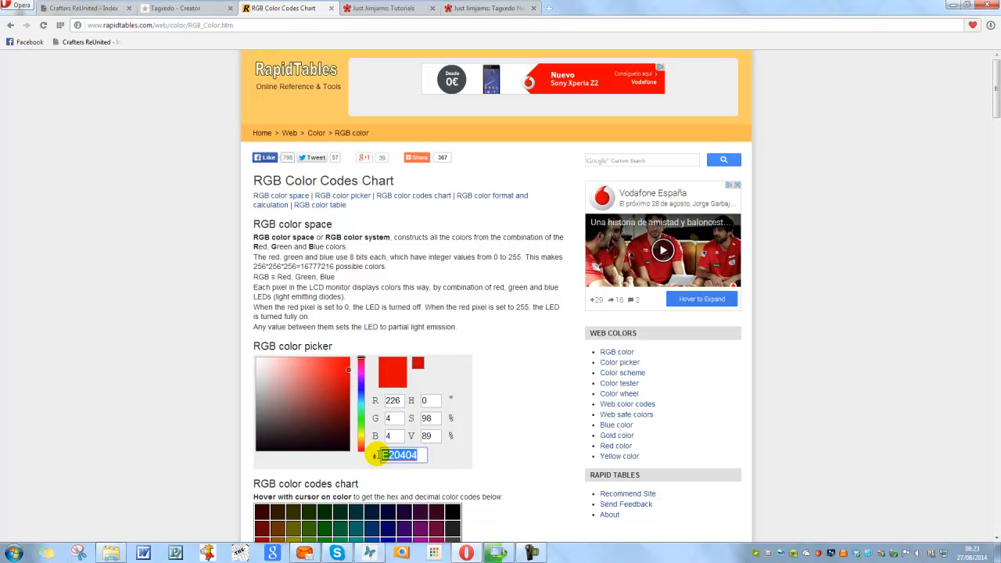
pyautogui.rightClick(397, 454)
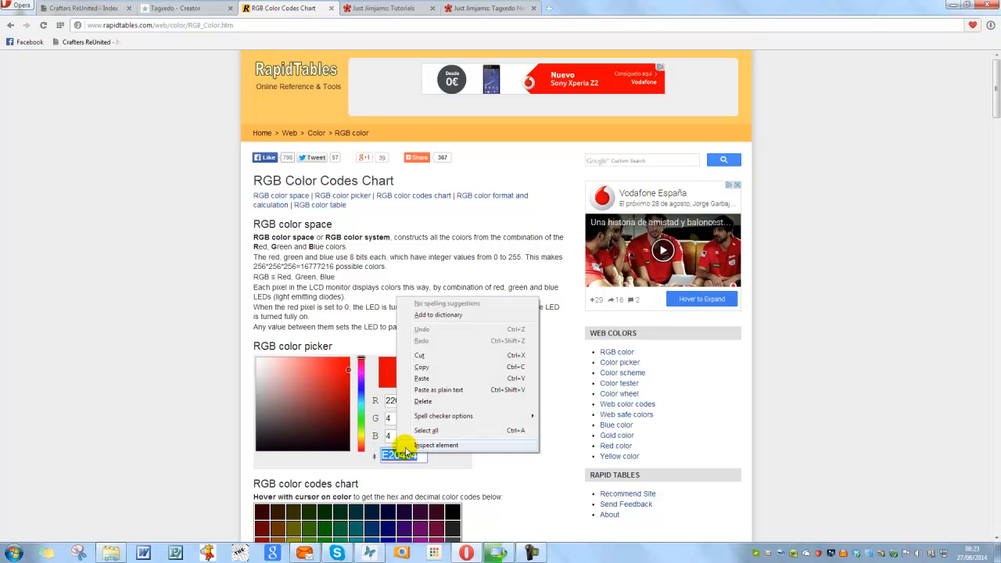
pyautogui.click(422, 366)
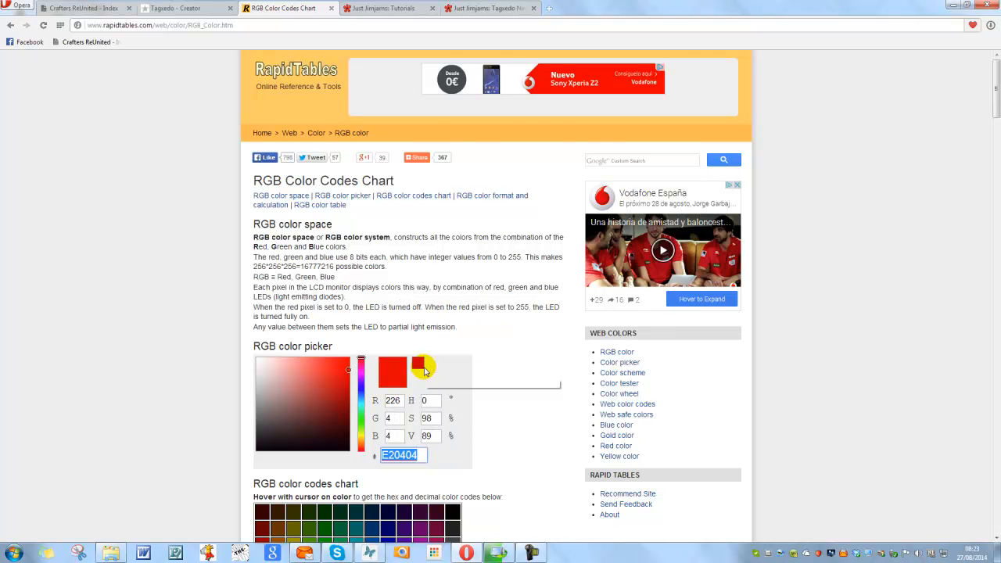
# Step: Return to Tagxedo and paste the copied hex code E20404 after 'Playing Cards' in the new theme's definition
pyautogui.click(195, 8)
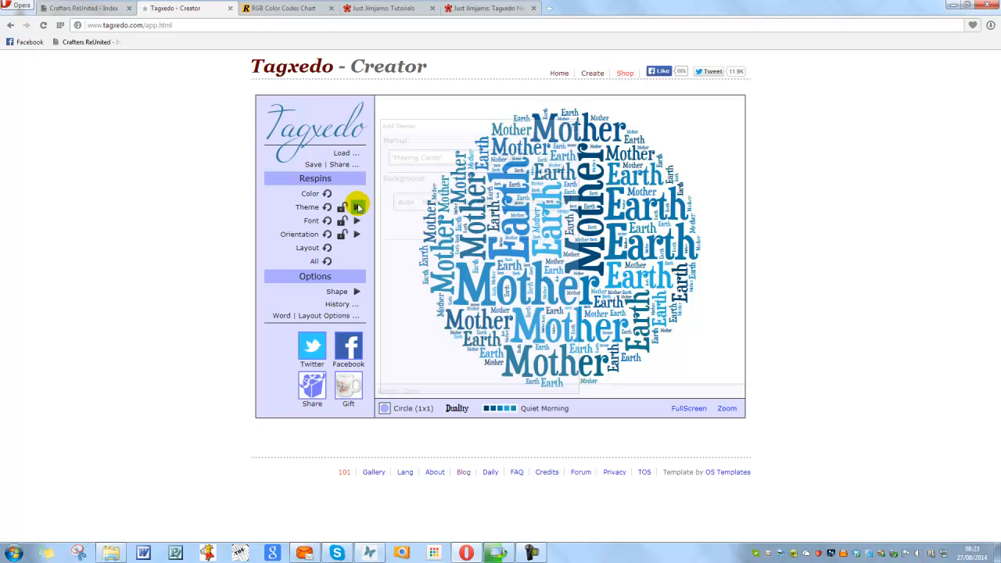
pyautogui.click(356, 208)
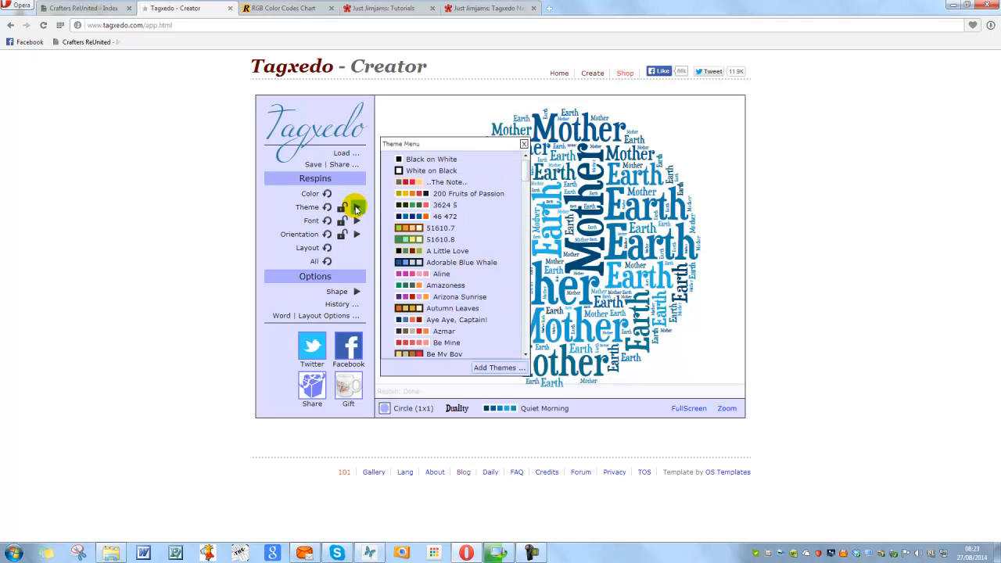
pyautogui.click(500, 368)
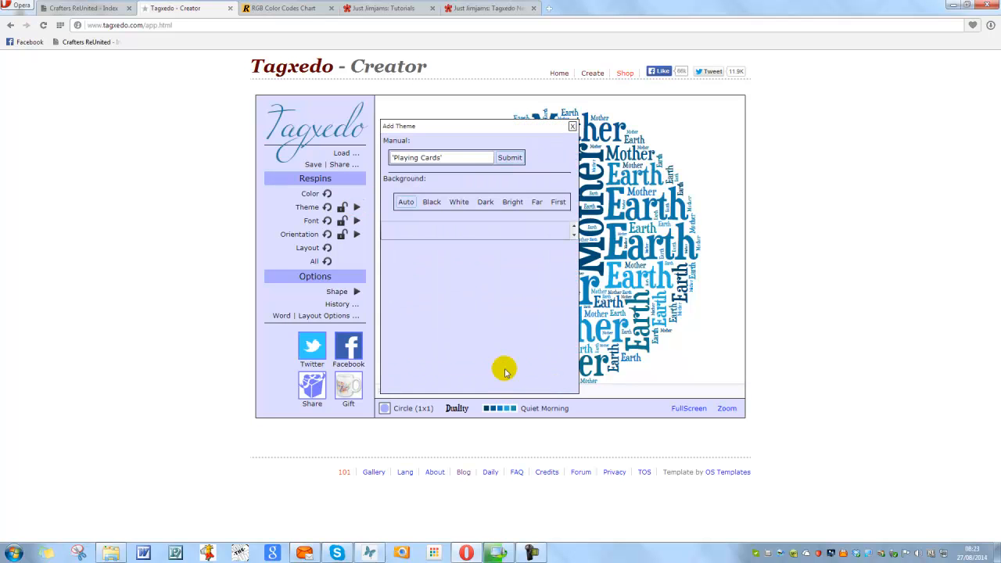
pyautogui.click(447, 157)
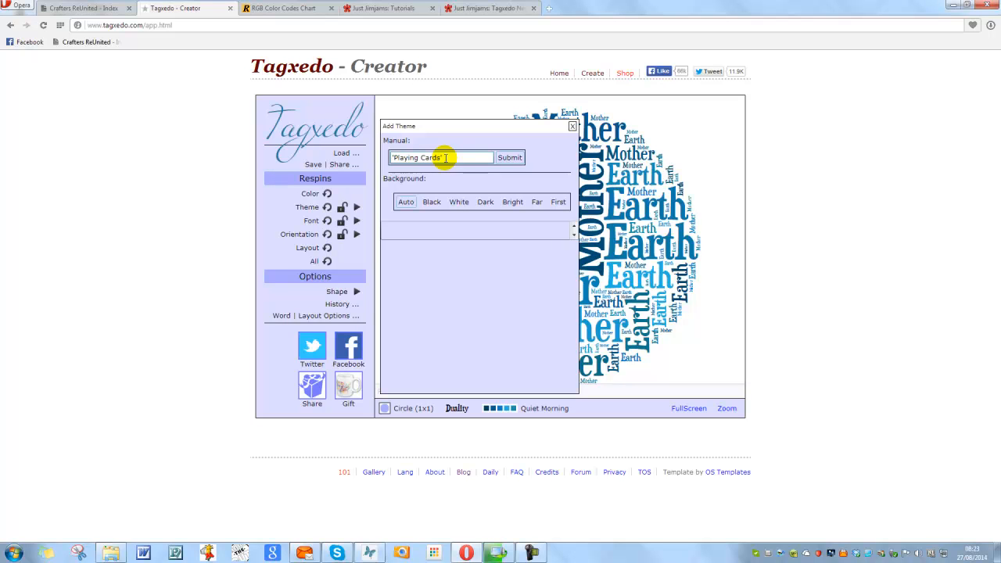
pyautogui.hotkey('ctrl', 'v')
pyautogui.press('Return')
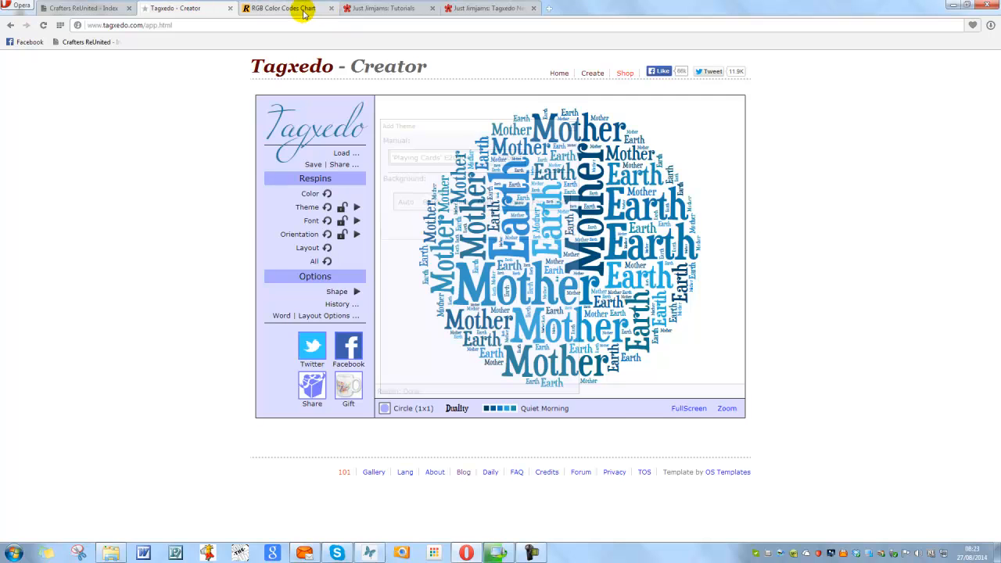
# Step: Switch to the RGB Color Codes Chart page, pick the near-black 090808 in the colour picker and copy its hex code
pyautogui.click(304, 13)
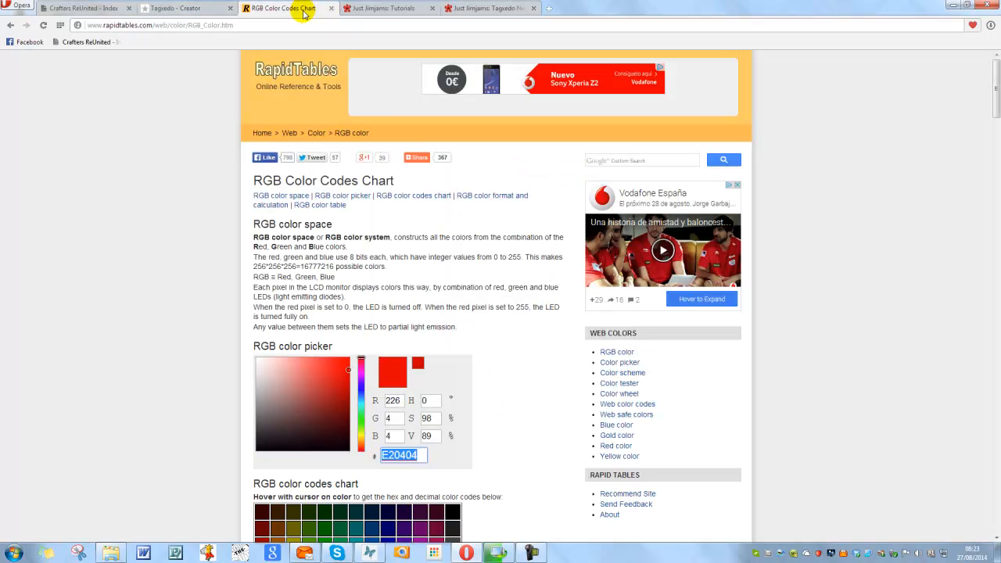
pyautogui.click(259, 450)
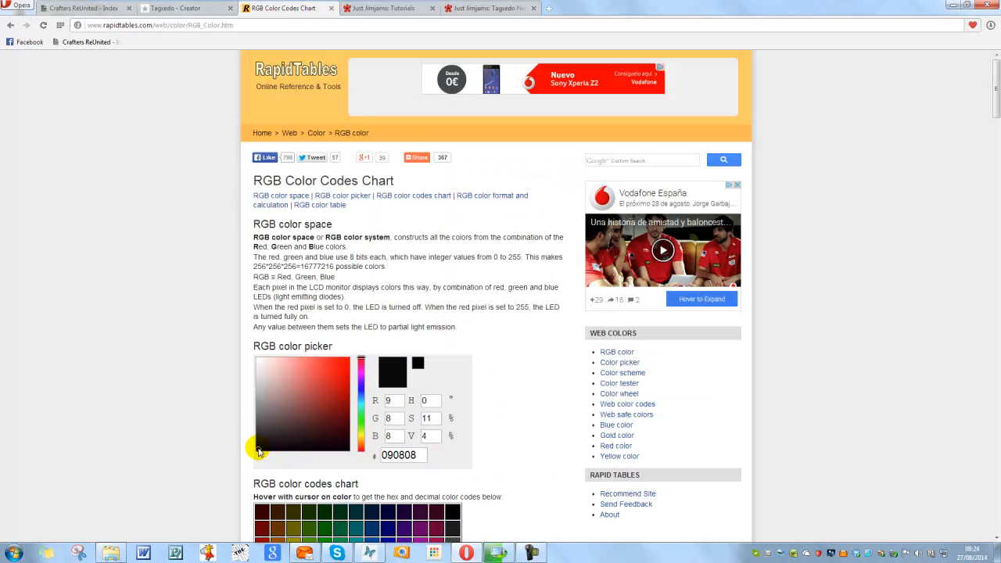
pyautogui.moveTo(419, 456); pyautogui.dragTo(377, 456)
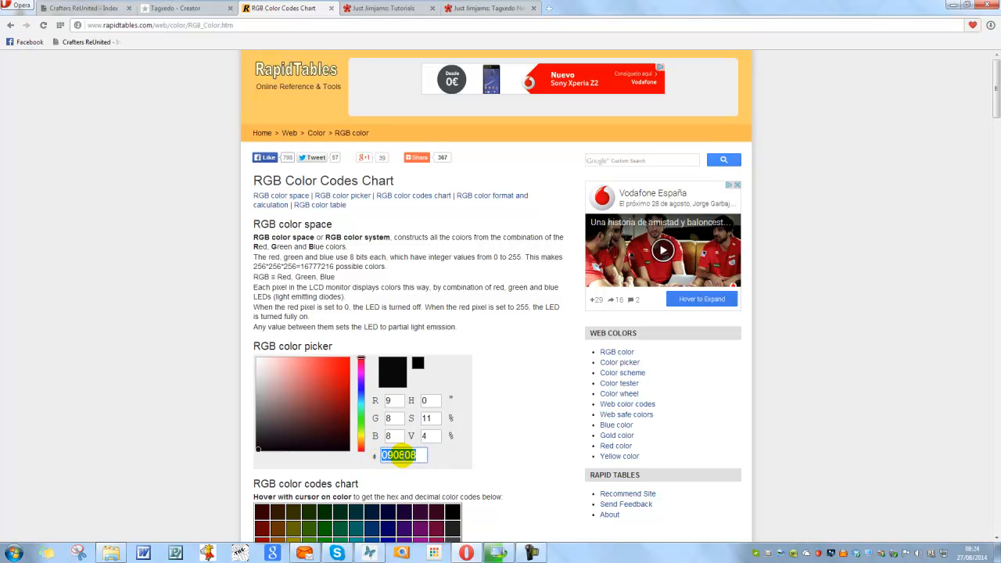
pyautogui.rightClick(402, 455)
pyautogui.click(429, 370)
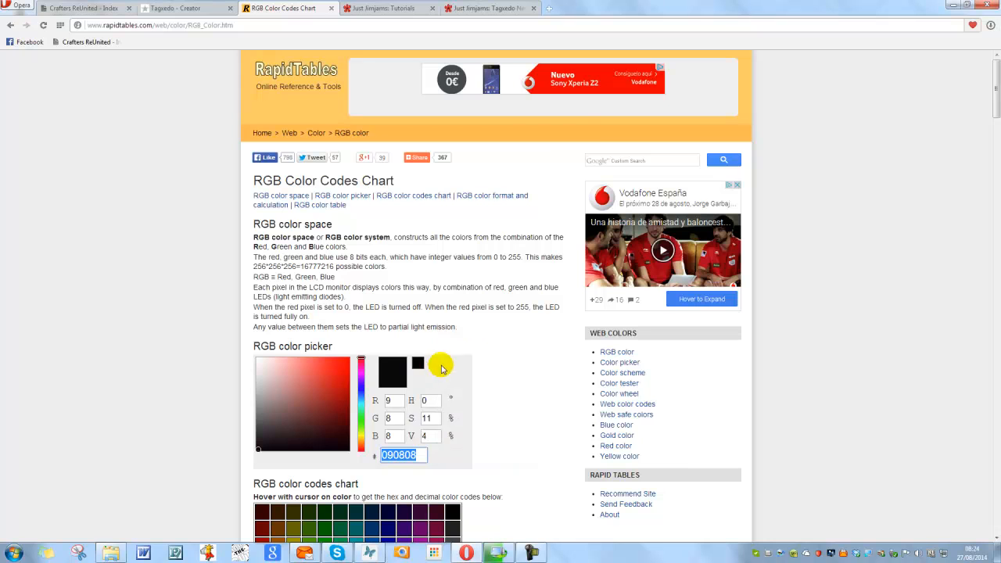
# Step: Return to Tagxedo, paste 090808 after E20404 in the theme definition, and add the Playing Cards theme with a white background
pyautogui.click(195, 7)
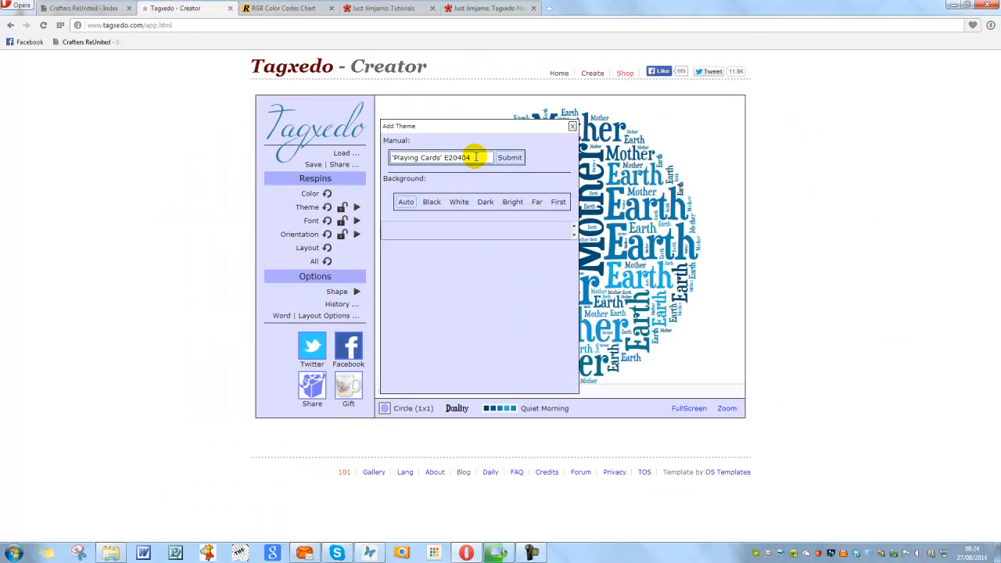
pyautogui.hotkey('ctrl', 'v')
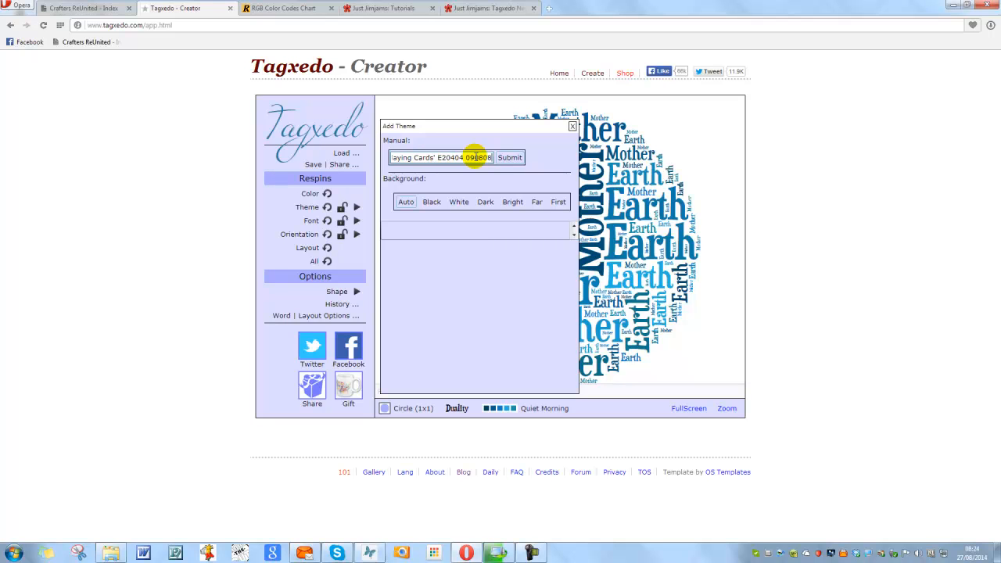
pyautogui.click(507, 158)
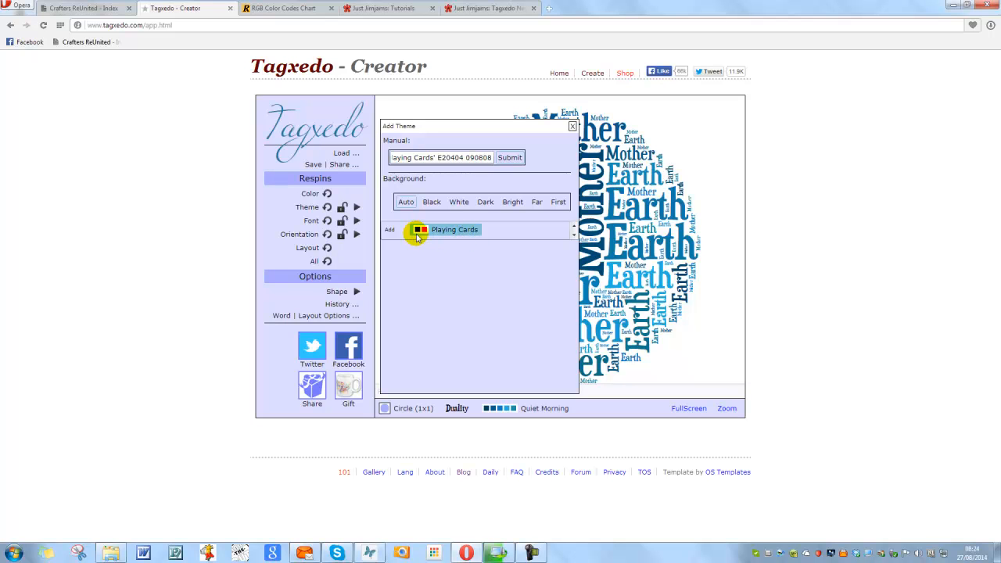
pyautogui.click(458, 205)
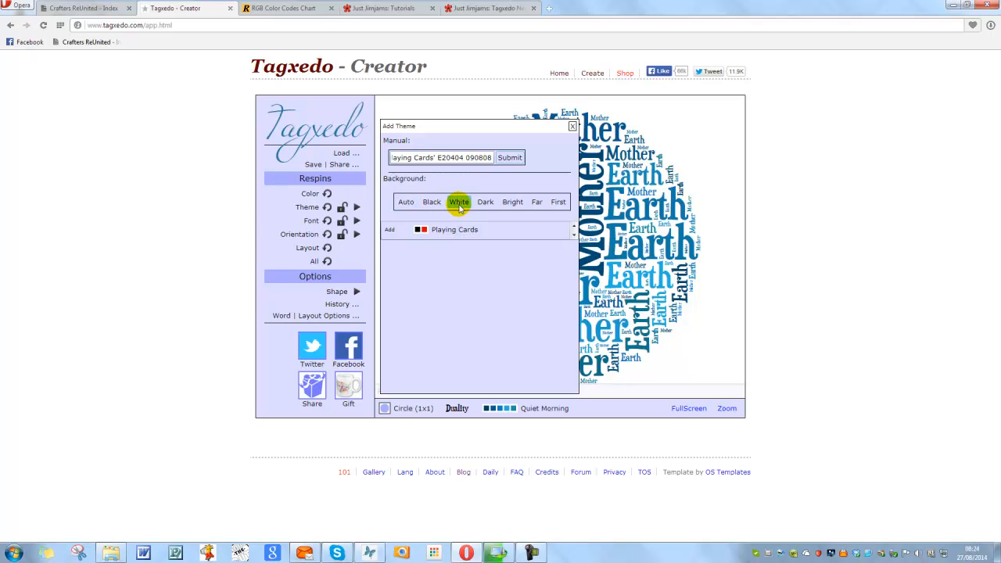
pyautogui.click(396, 233)
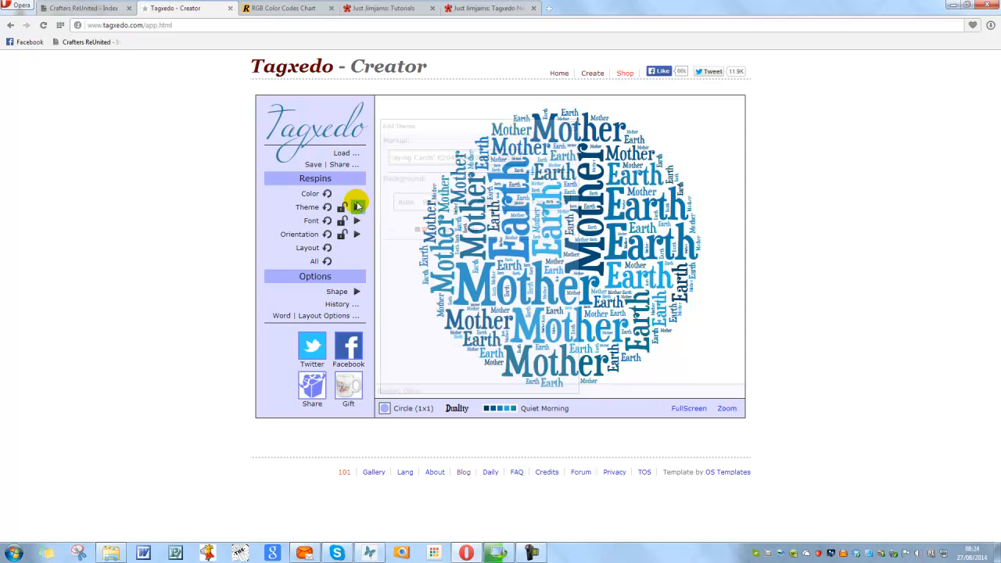
# Step: Find the custom Playing Cards theme in the theme list and apply it to the word cloud
pyautogui.click(356, 206)
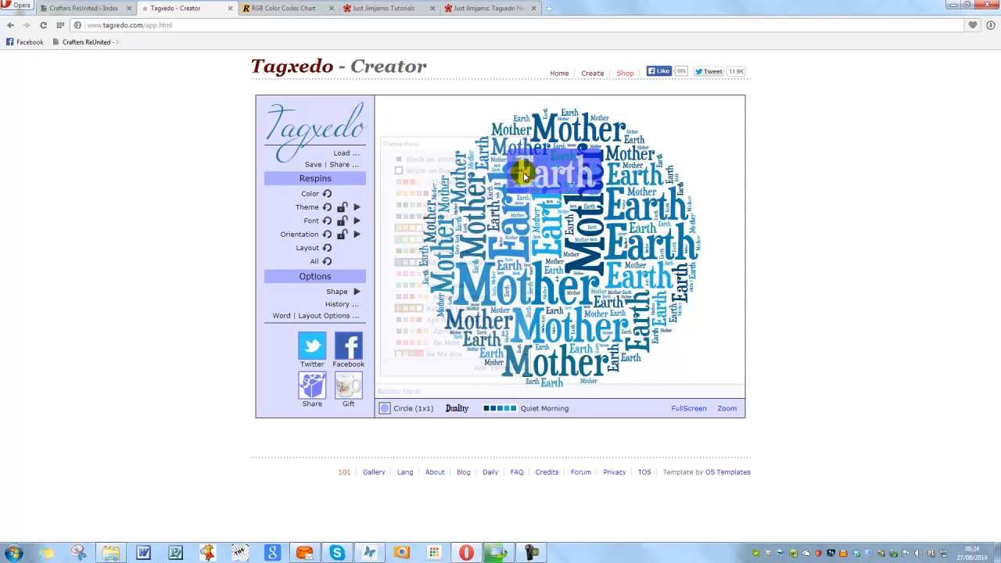
pyautogui.moveTo(527, 164); pyautogui.dragTo(522, 344)
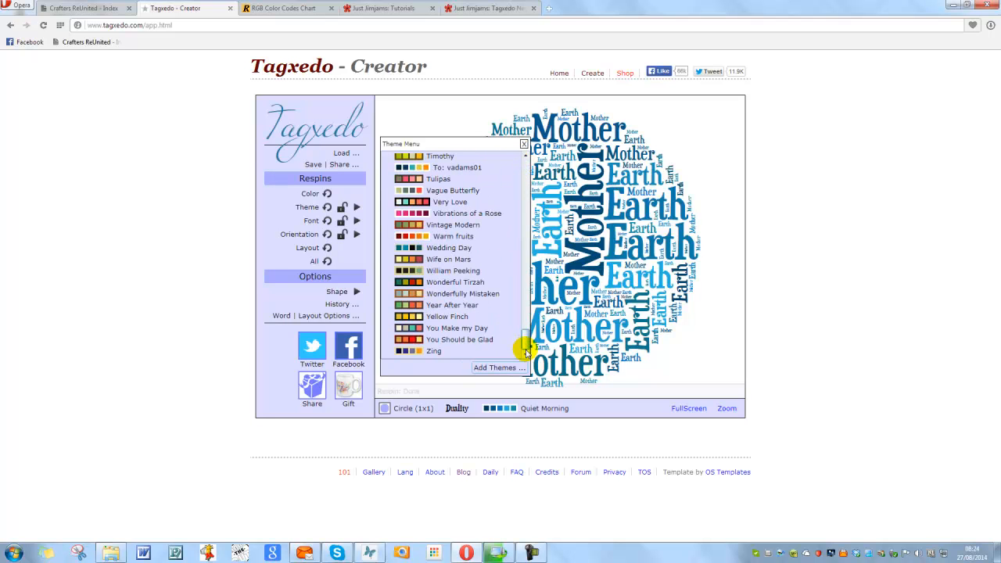
pyautogui.moveTo(524, 346); pyautogui.dragTo(523, 275)
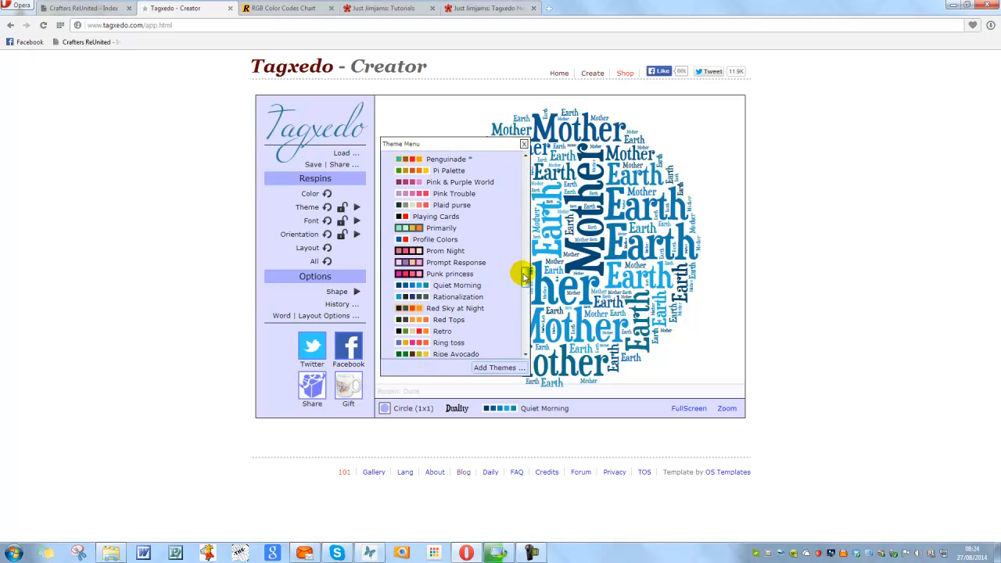
pyautogui.click(422, 219)
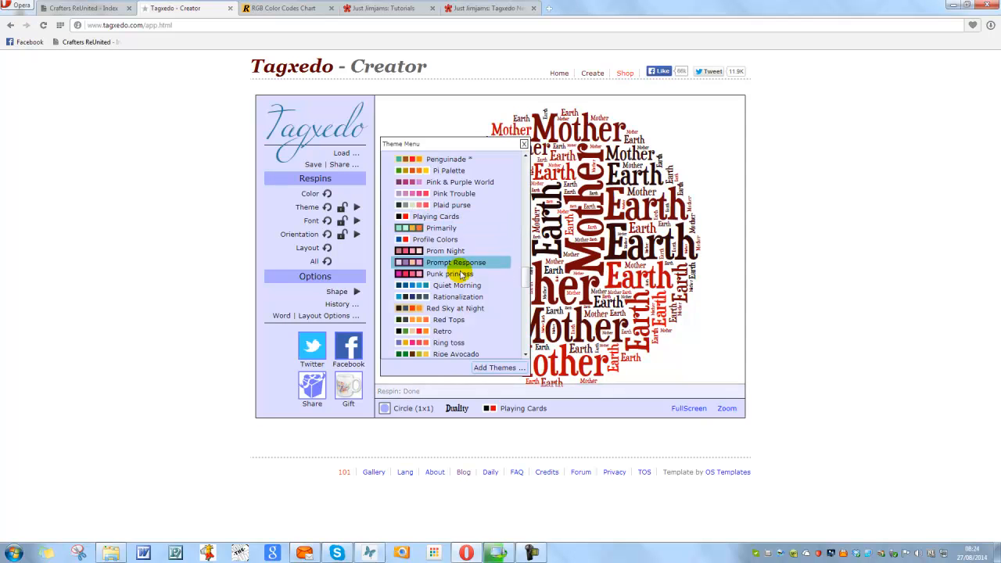
pyautogui.click(524, 145)
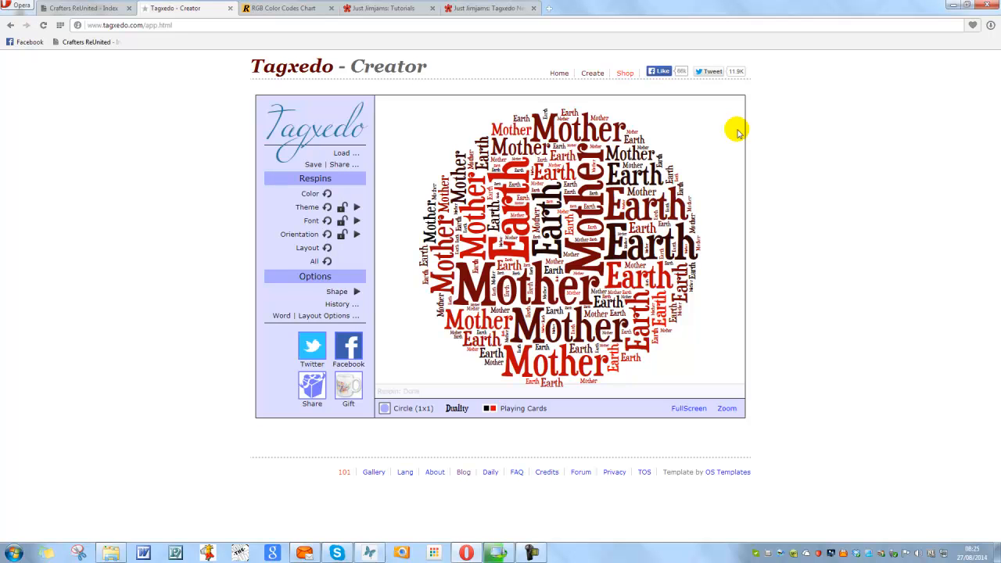
# Step: Lock the theme, font and orientation of the word cloud
pyautogui.click(342, 210)
pyautogui.click(341, 225)
pyautogui.click(341, 235)
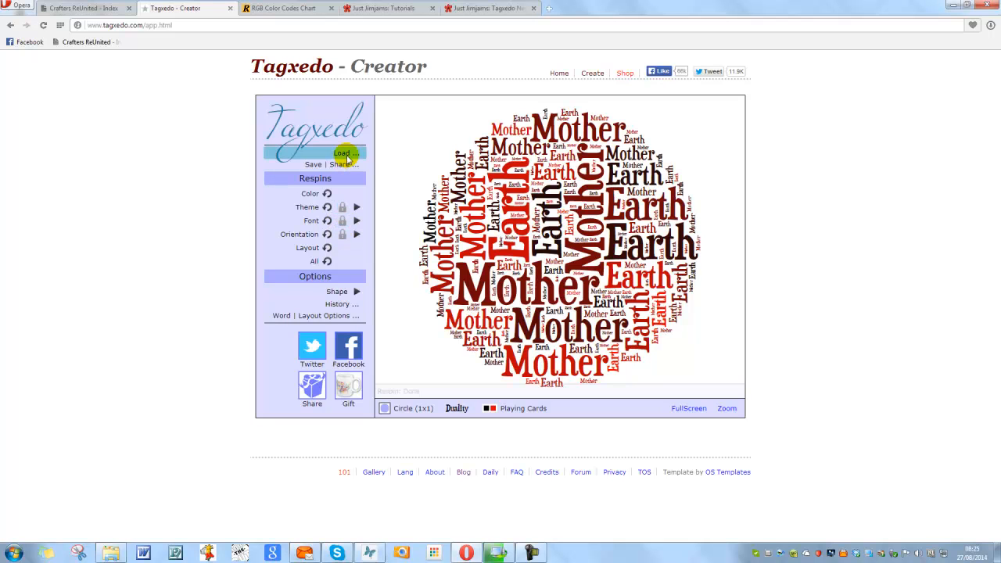
# Step: Start loading new word cloud text, entering Happy~Birthday, 2014 and August~27th on separate lines
pyautogui.click(347, 153)
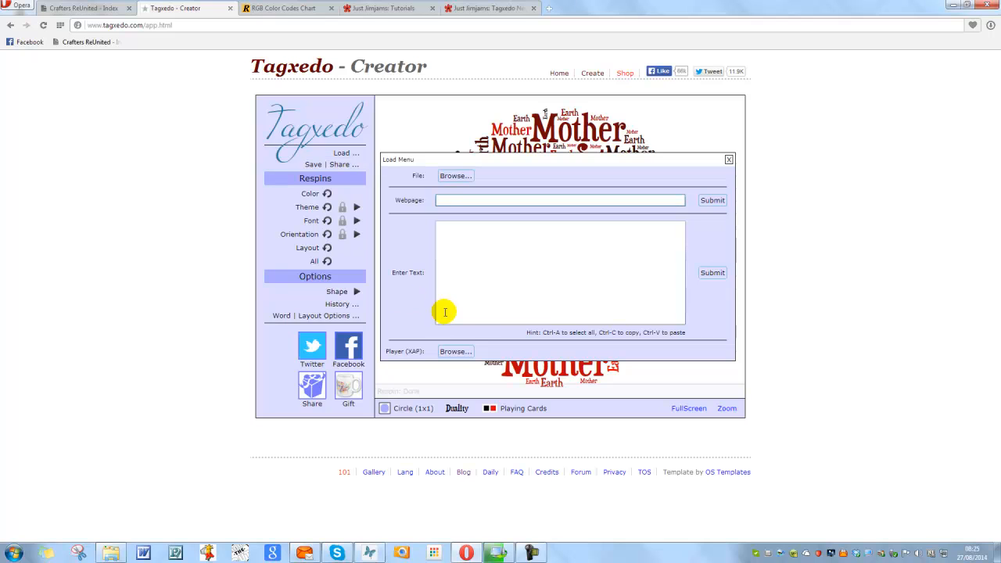
pyautogui.click(448, 232)
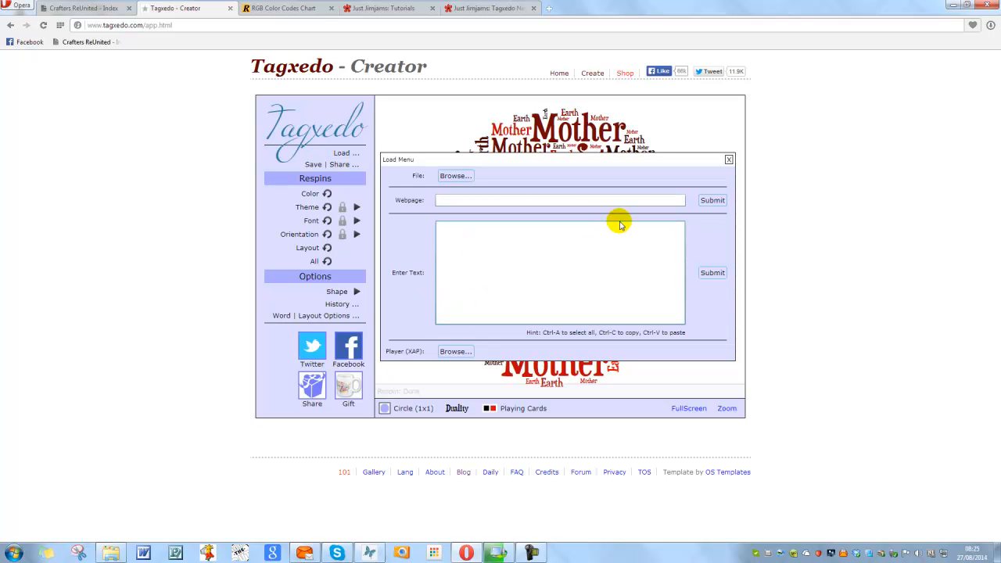
pyautogui.write('Happy~')
pyautogui.write('Birthday')
pyautogui.write('014')
pyautogui.press('Return')
pyautogui.write('August~27')
pyautogui.write('th')
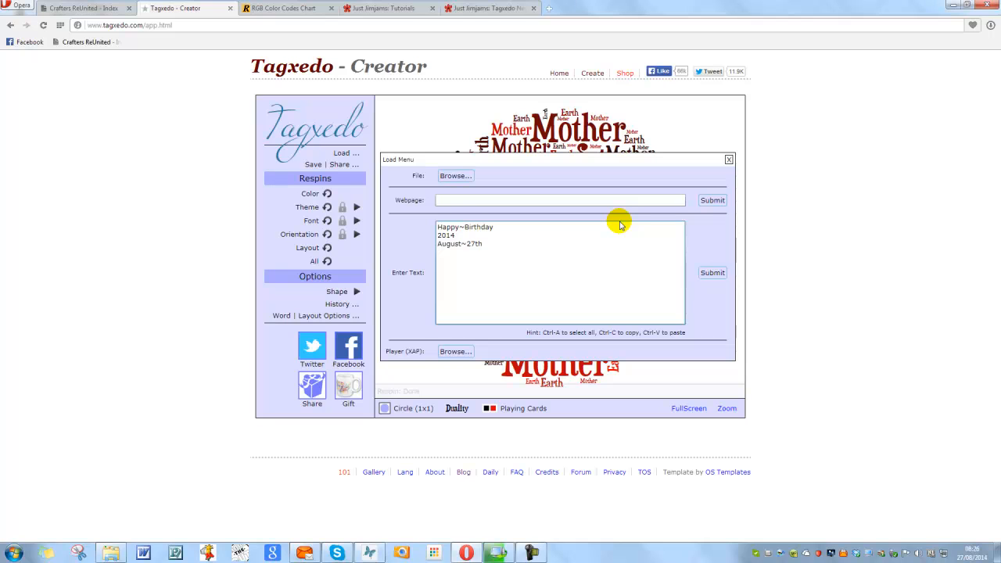
# Step: Add With~Love and the sender's first name on separate lines, and submit the text to regenerate the word cloud
pyautogui.write('With')
pyautogui.write('~Love ')
pyautogui.write('Julie')
pyautogui.press('Return')
pyautogui.click(713, 272)
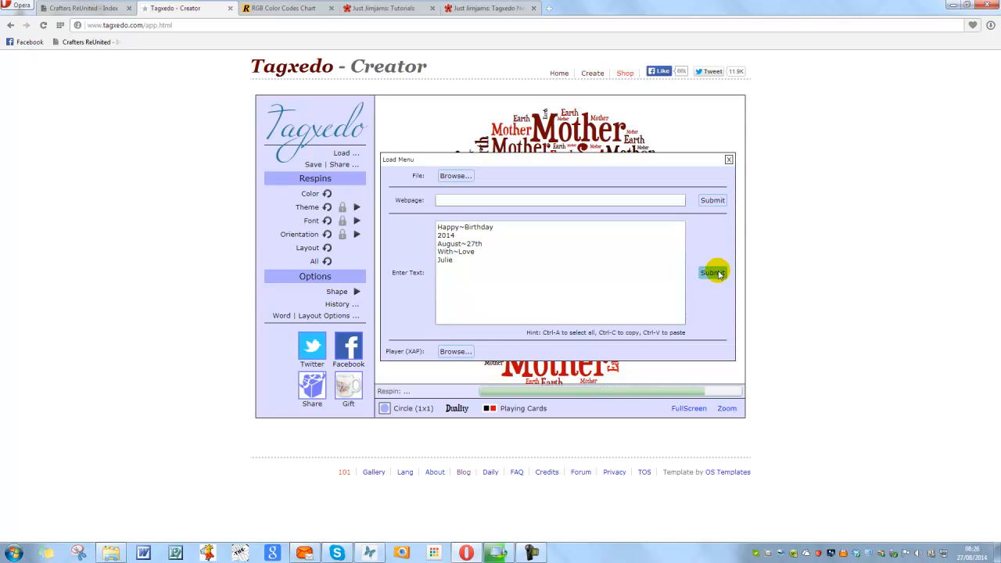
pyautogui.click(728, 160)
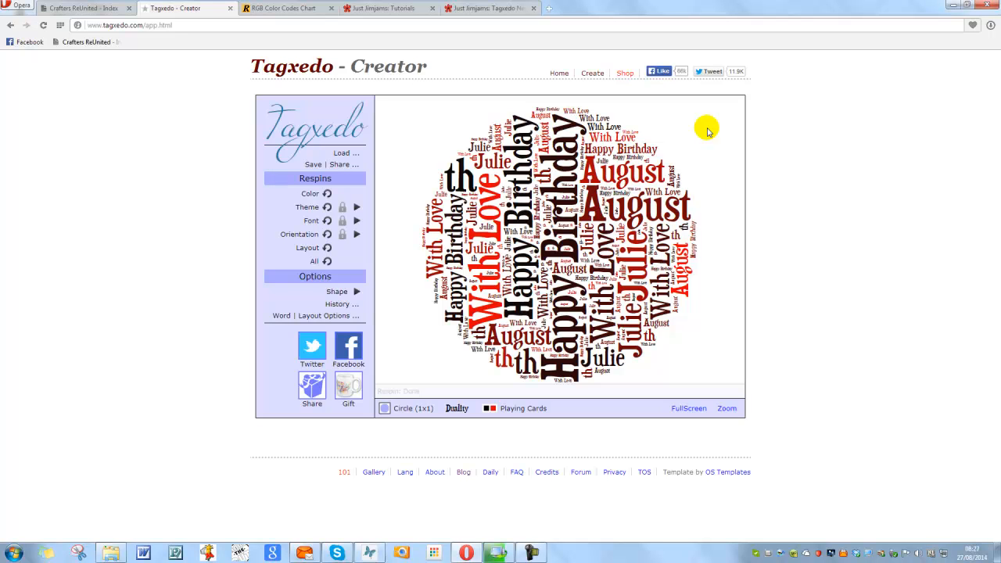
# Step: Allow punctuation and numbers in the word options and accept the change
pyautogui.click(329, 316)
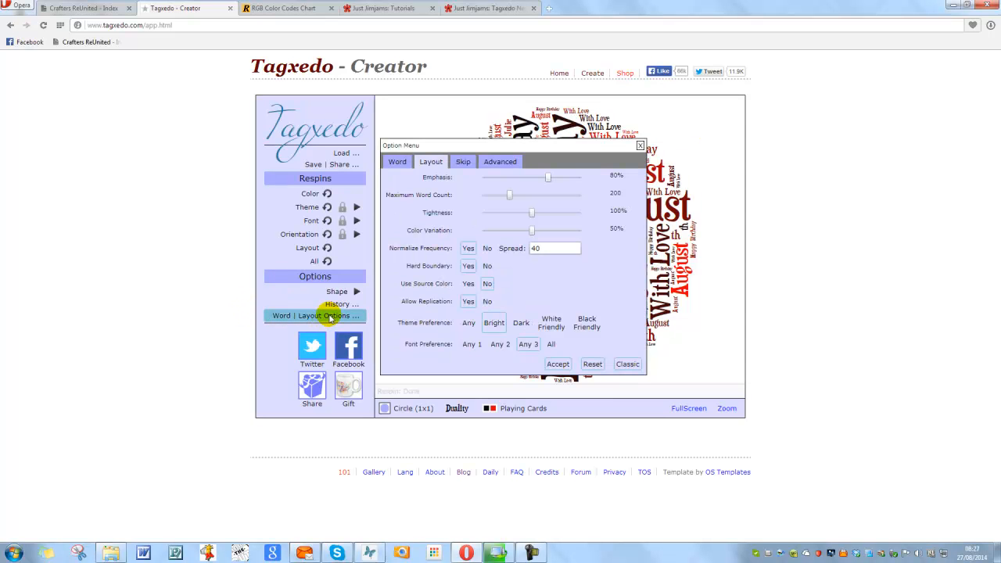
pyautogui.click(400, 163)
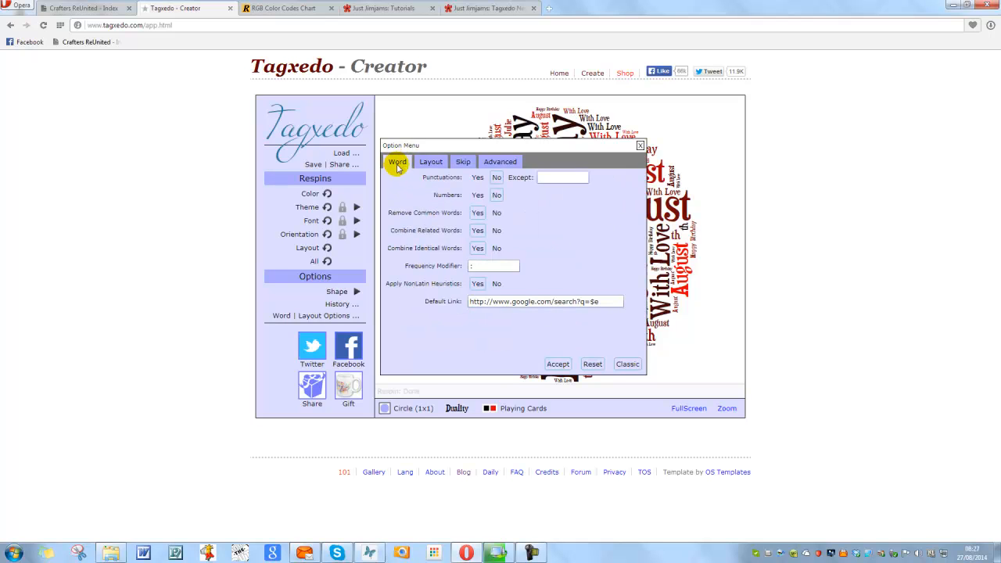
pyautogui.click(479, 178)
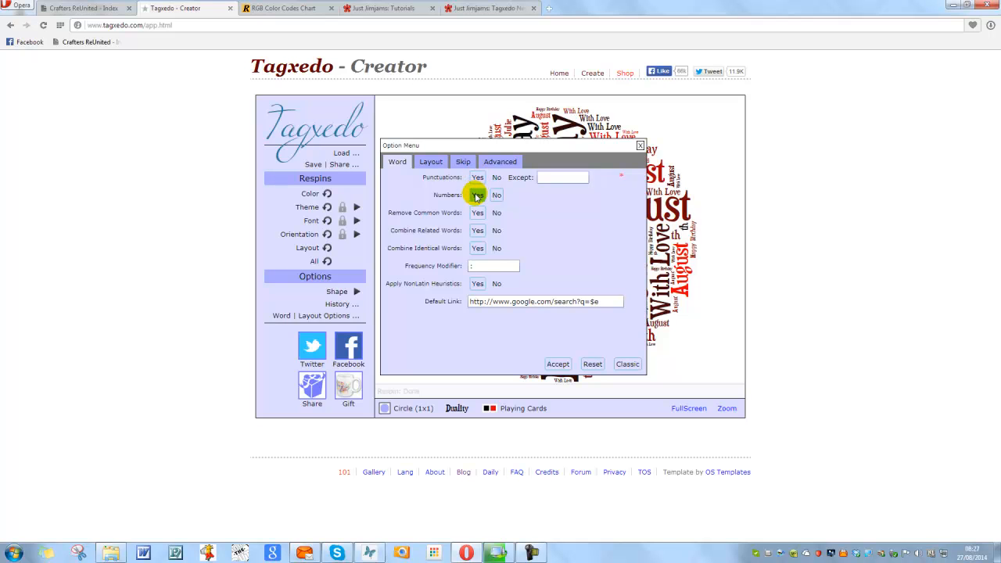
pyautogui.click(476, 195)
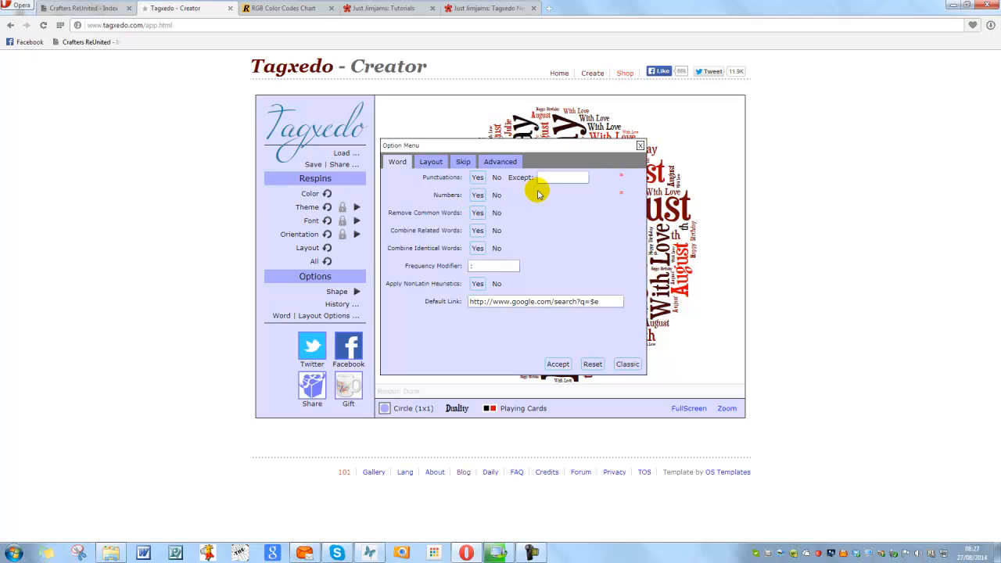
pyautogui.click(558, 365)
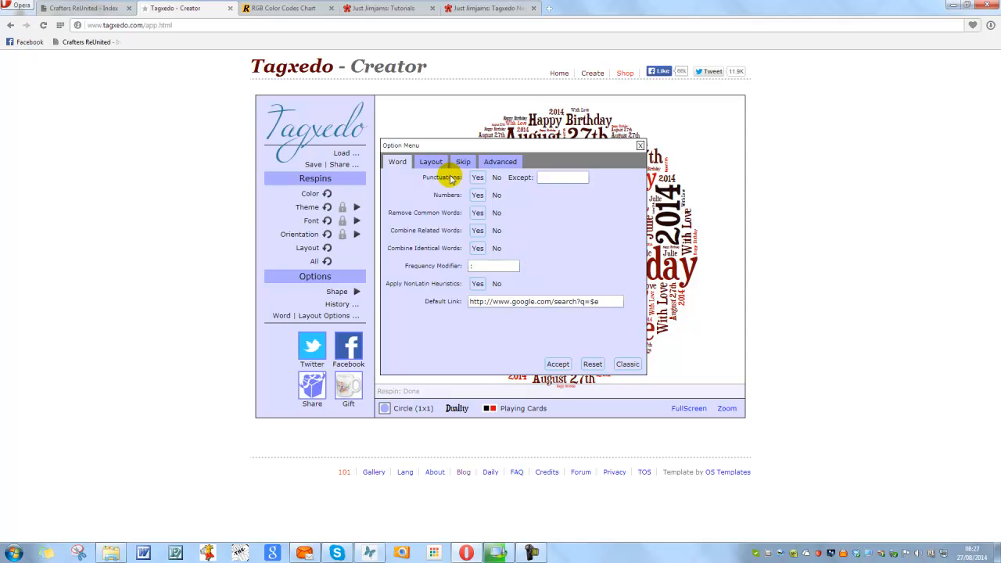
# Step: Set the layout's colour variation to 0%, emphasis to 69%, maximum word count to 87 and tightness to 91%, and accept
pyautogui.click(436, 162)
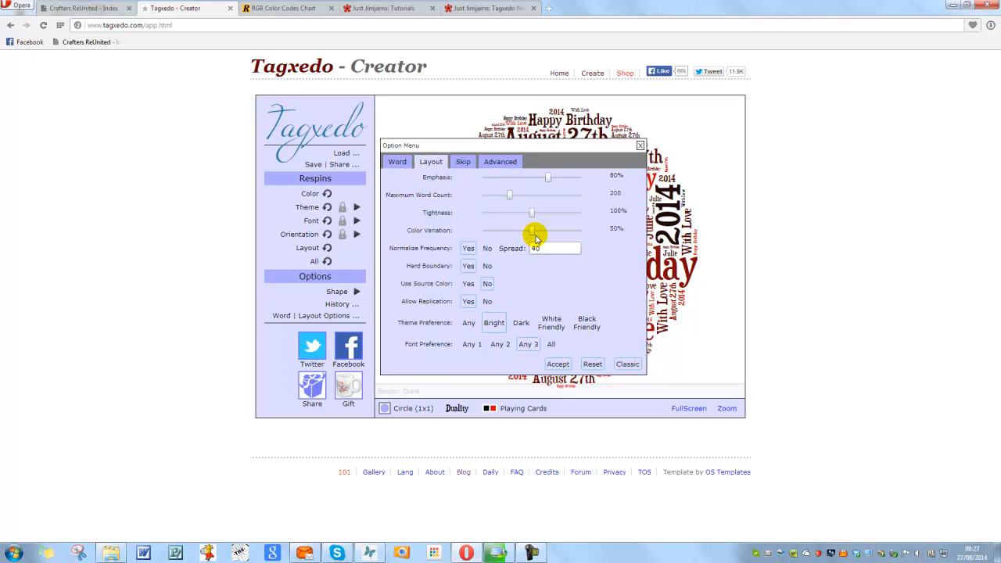
pyautogui.moveTo(532, 232); pyautogui.dragTo(479, 228)
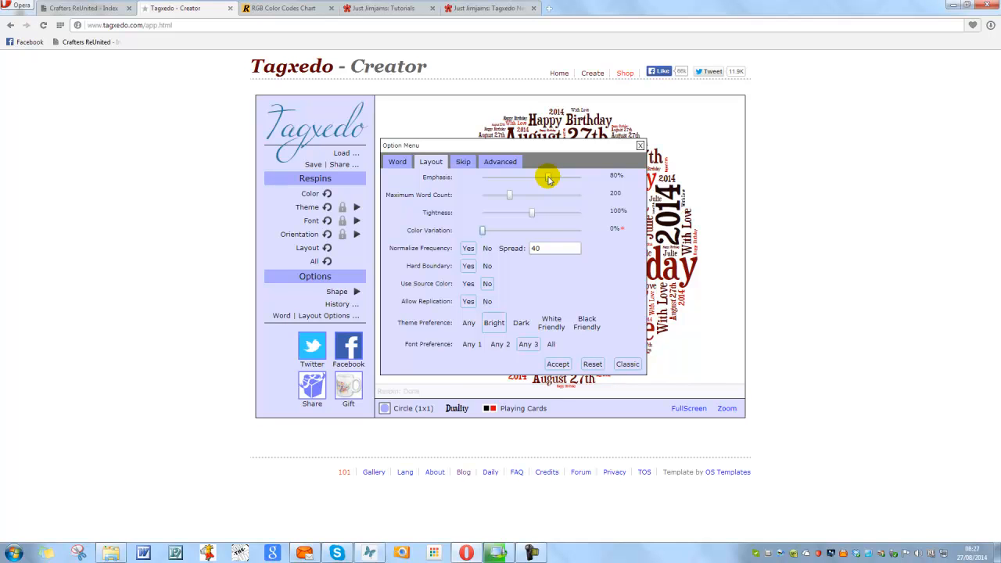
pyautogui.moveTo(548, 179); pyautogui.dragTo(538, 179)
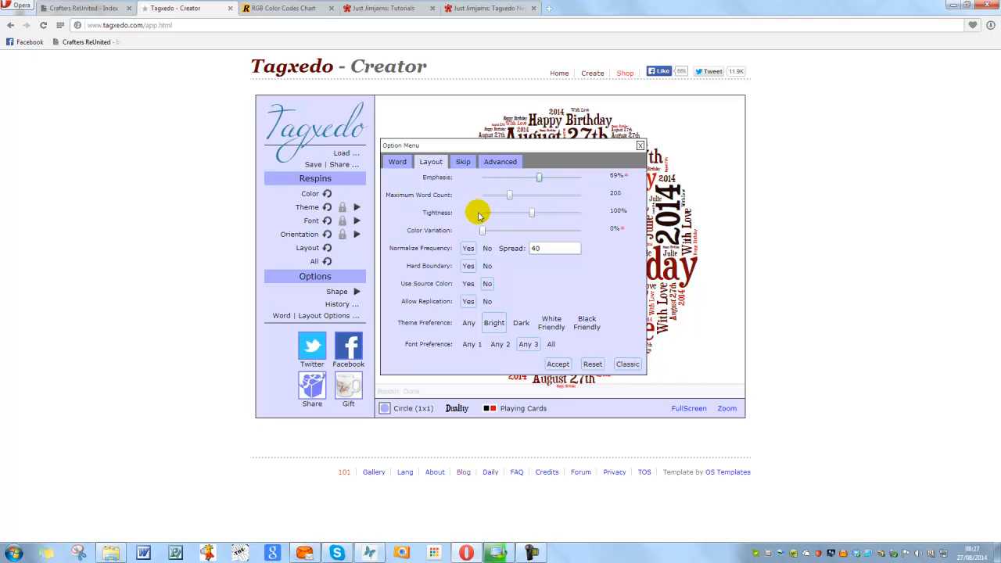
pyautogui.moveTo(508, 196); pyautogui.dragTo(520, 217)
pyautogui.click(559, 364)
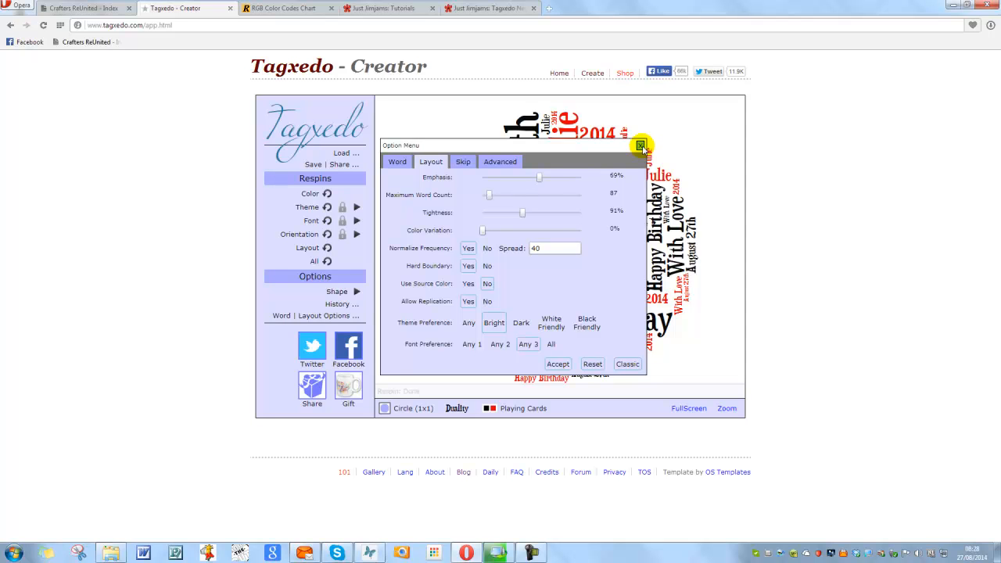
pyautogui.click(641, 145)
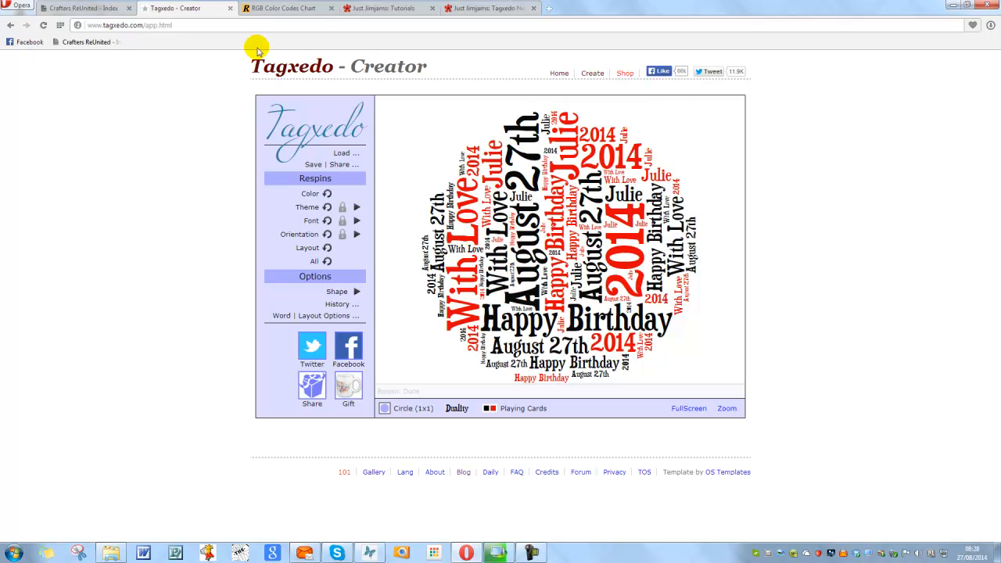
# Step: Respin the word cloud's colours several times to redistribute the red and black among the words
pyautogui.click(327, 194)
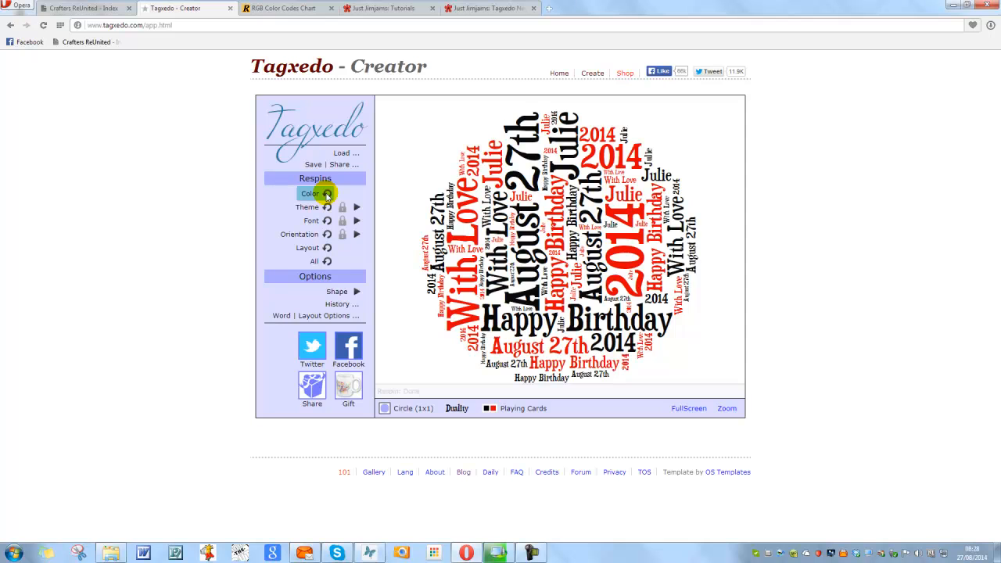
pyautogui.click(326, 194)
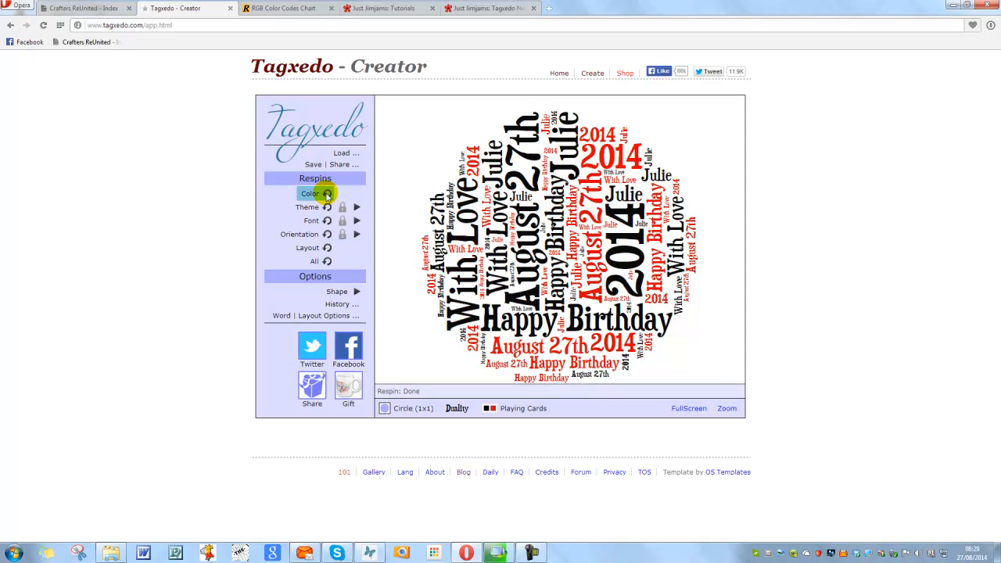
pyautogui.click(326, 194)
pyautogui.click(327, 194)
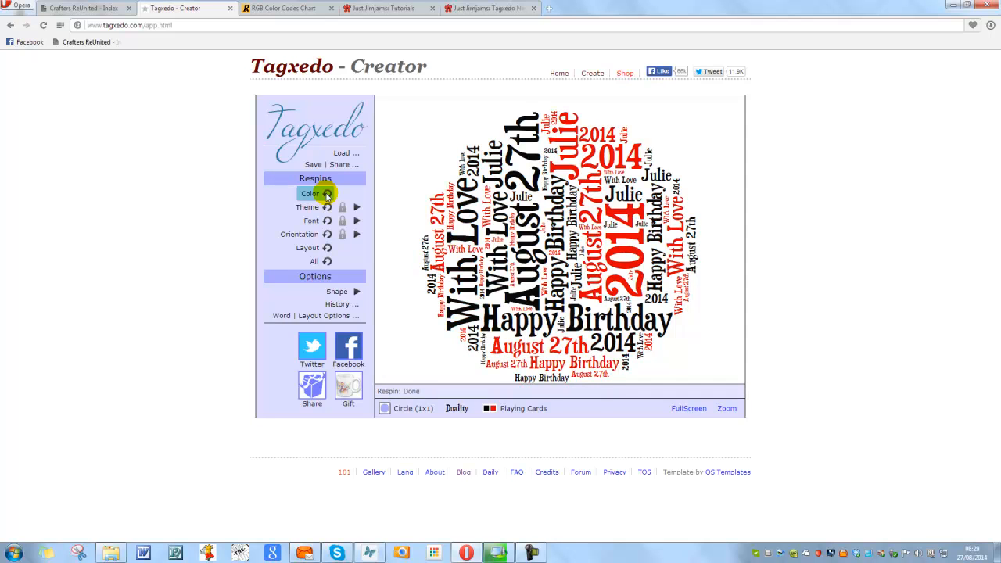
pyautogui.click(327, 193)
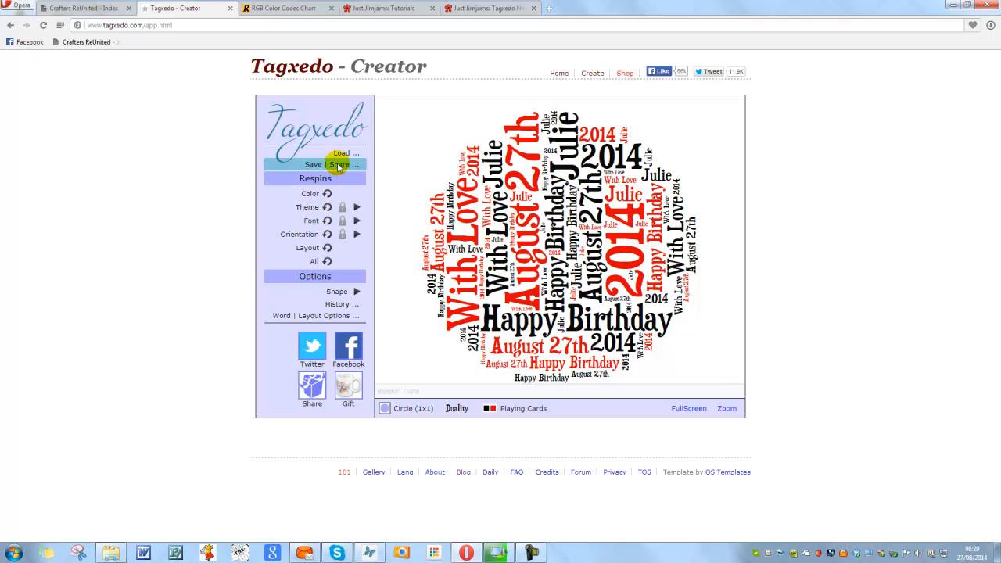
# Step: Save the word cloud as a 1MP PNG named test3 in the Tagxedo pictures folder and decline the sharing offer
pyautogui.click(314, 165)
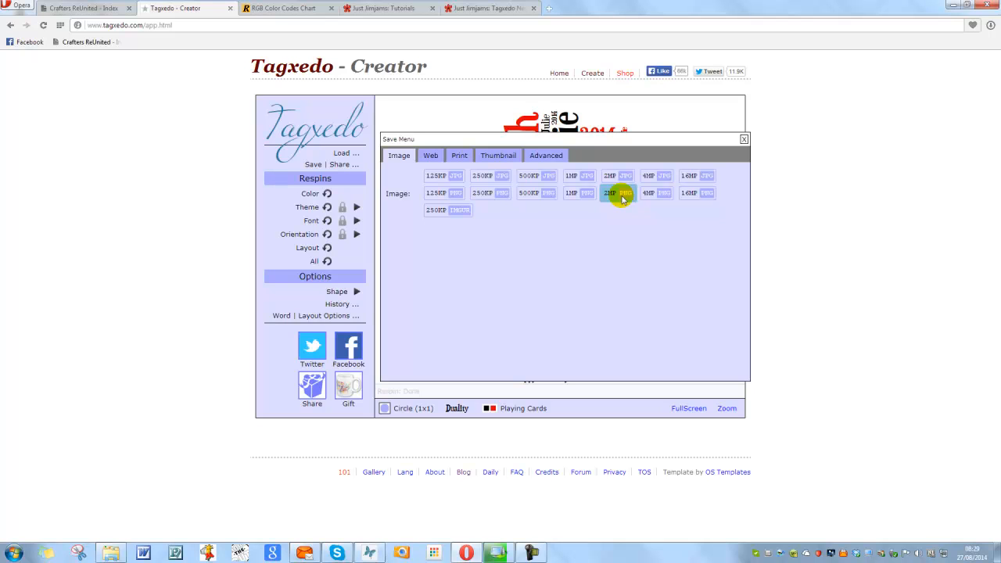
pyautogui.click(582, 199)
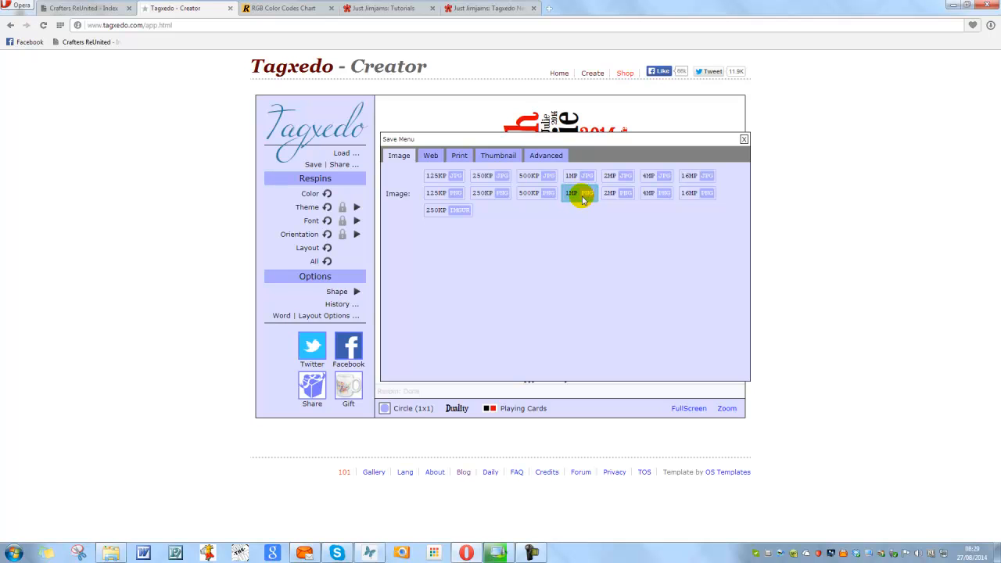
pyautogui.click(580, 193)
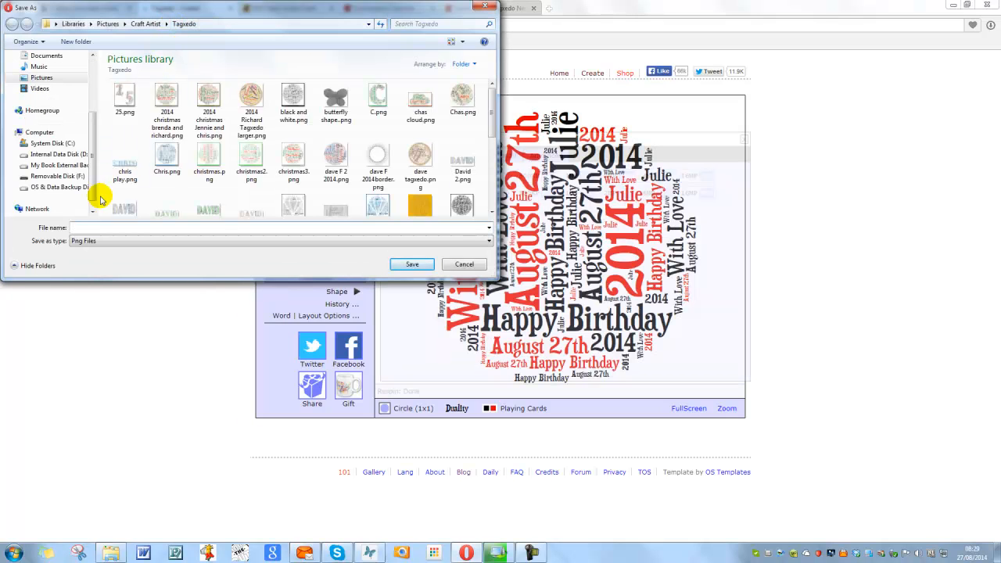
pyautogui.scroll(3, 93, 200)
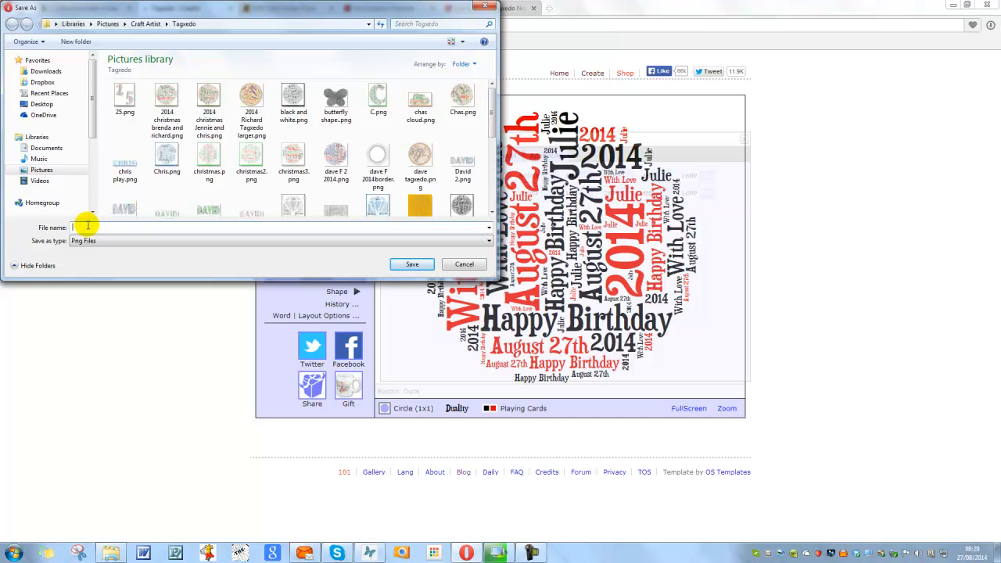
pyautogui.write('test')
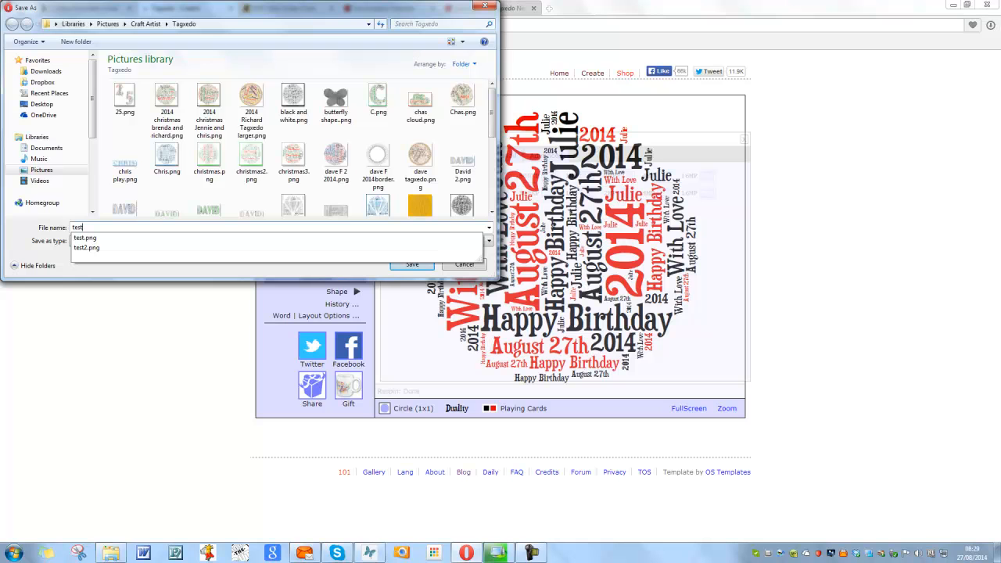
pyautogui.click(81, 224)
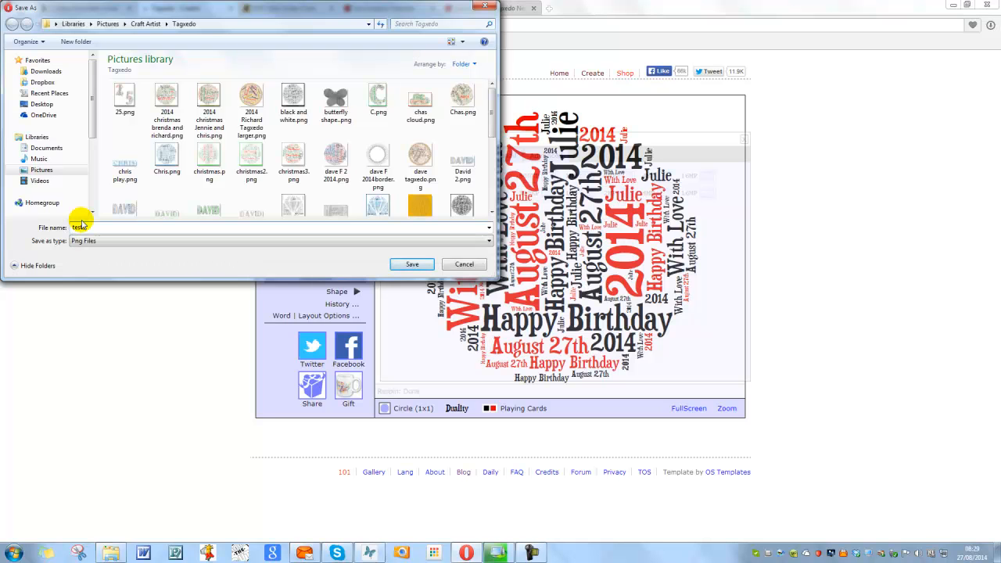
pyautogui.press('Return')
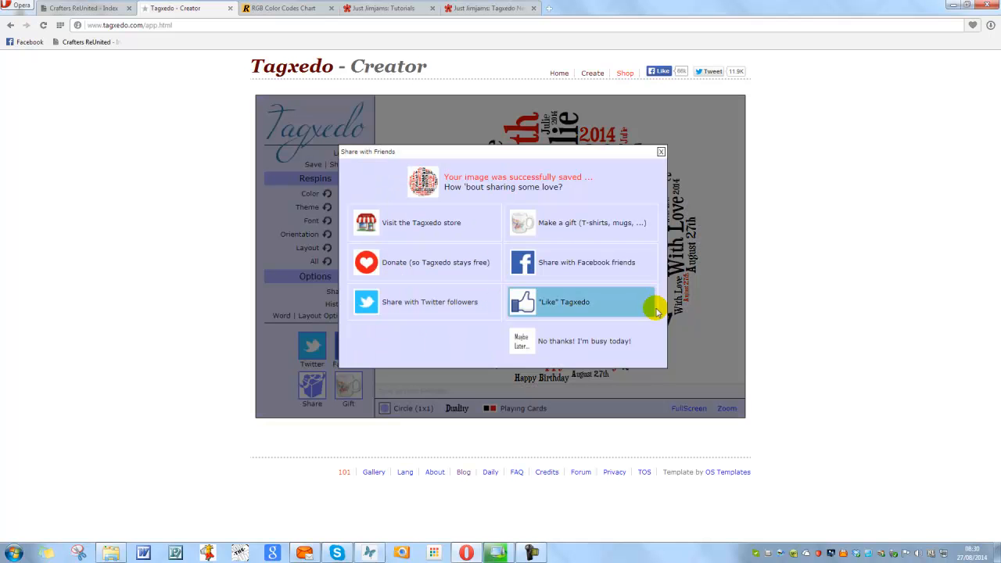
pyautogui.click(591, 343)
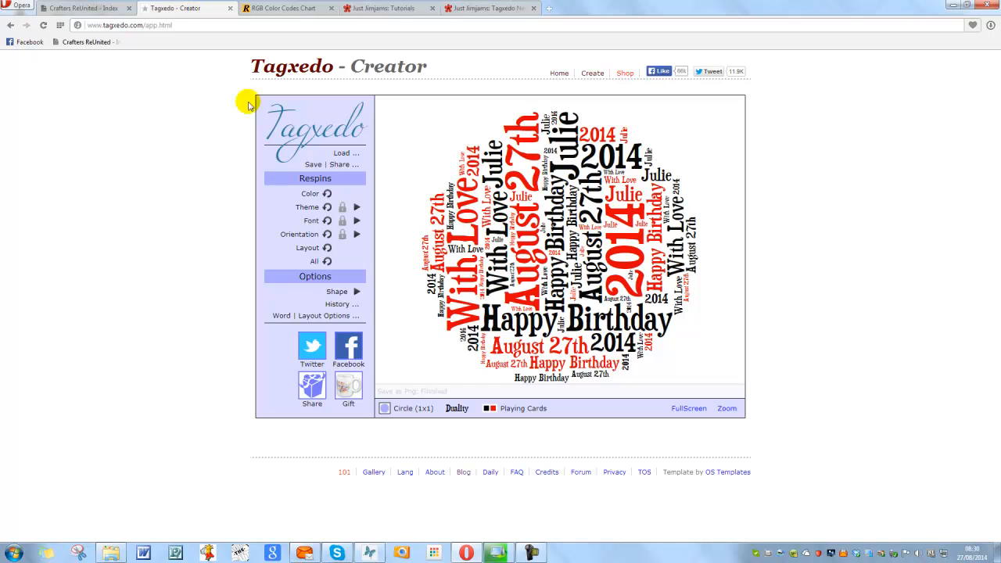
# Step: Switch to CraftArtist 2 and insert test3.png from the Tagxedo pictures folder onto the blank page
pyautogui.click(369, 553)
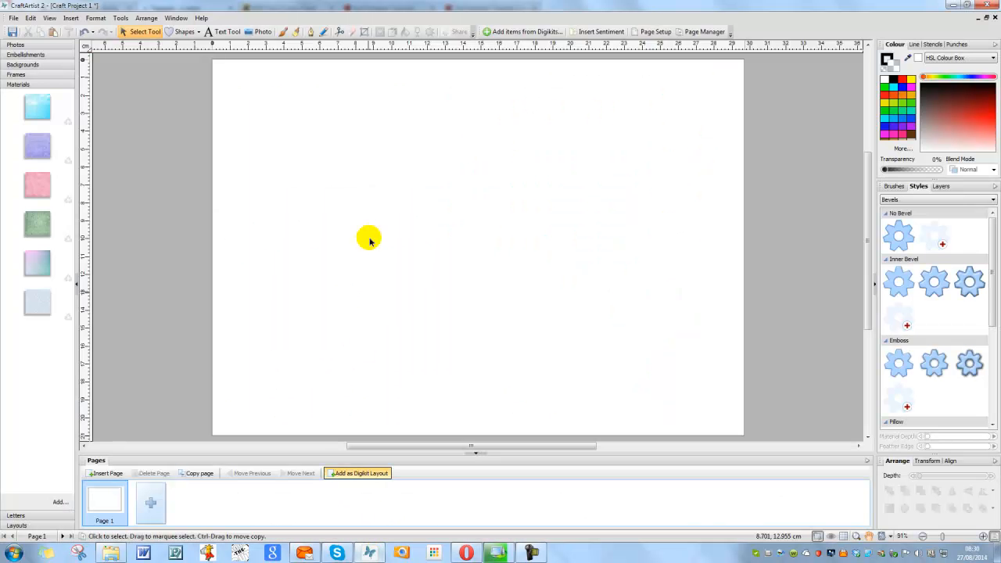
pyautogui.click(72, 19)
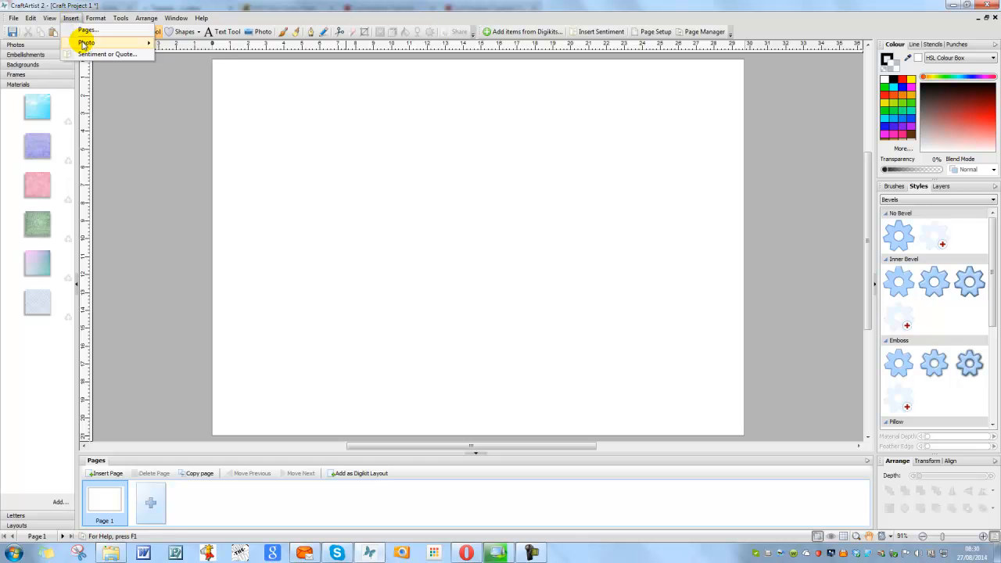
pyautogui.moveTo(84, 41)
pyautogui.click(181, 44)
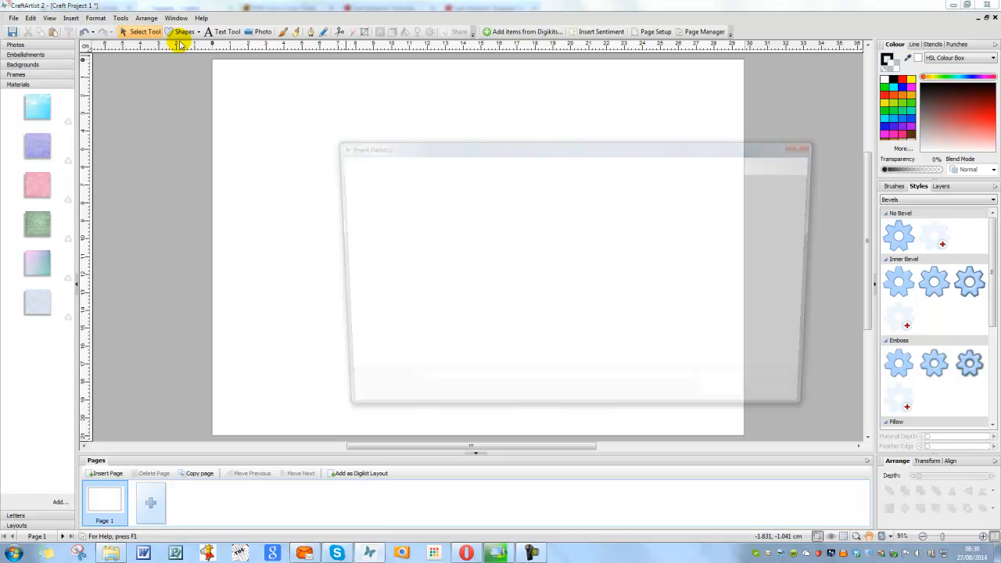
pyautogui.moveTo(616, 235); pyautogui.dragTo(618, 324)
pyautogui.click(508, 301)
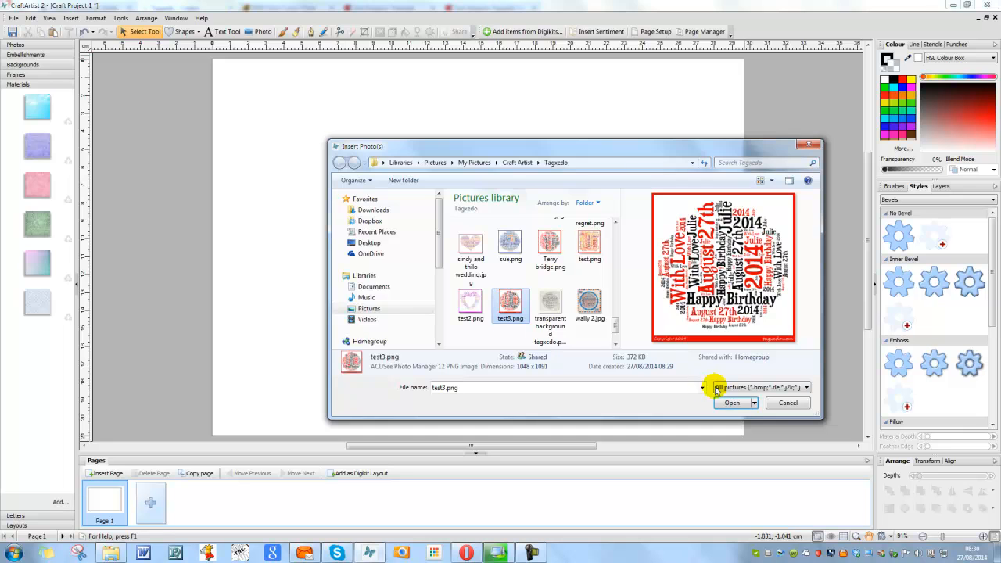
pyautogui.click(733, 402)
pyautogui.moveTo(291, 100); pyautogui.dragTo(557, 311)
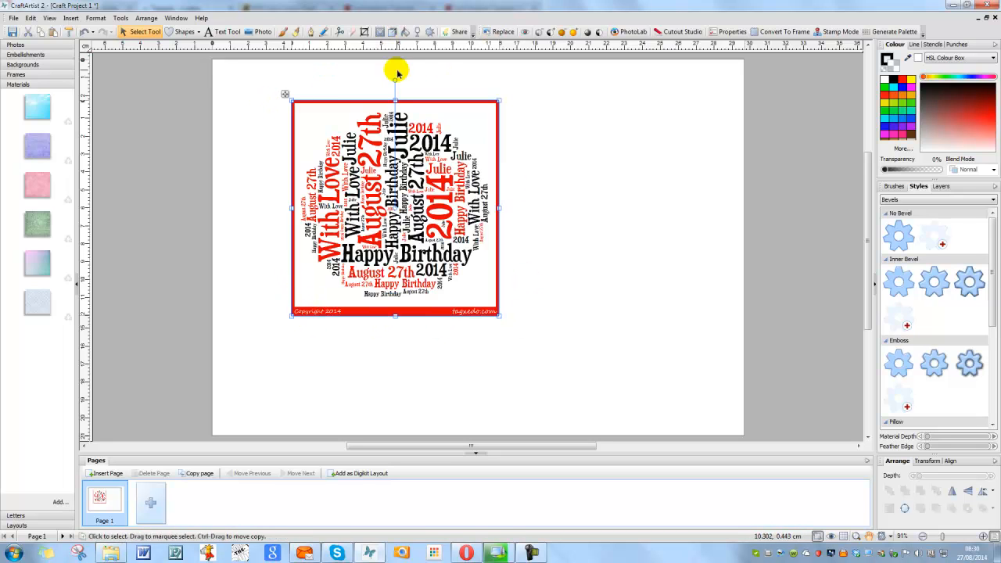
# Step: Crop the red border and the copyright strip off all four sides of the word cloud image
pyautogui.click(364, 32)
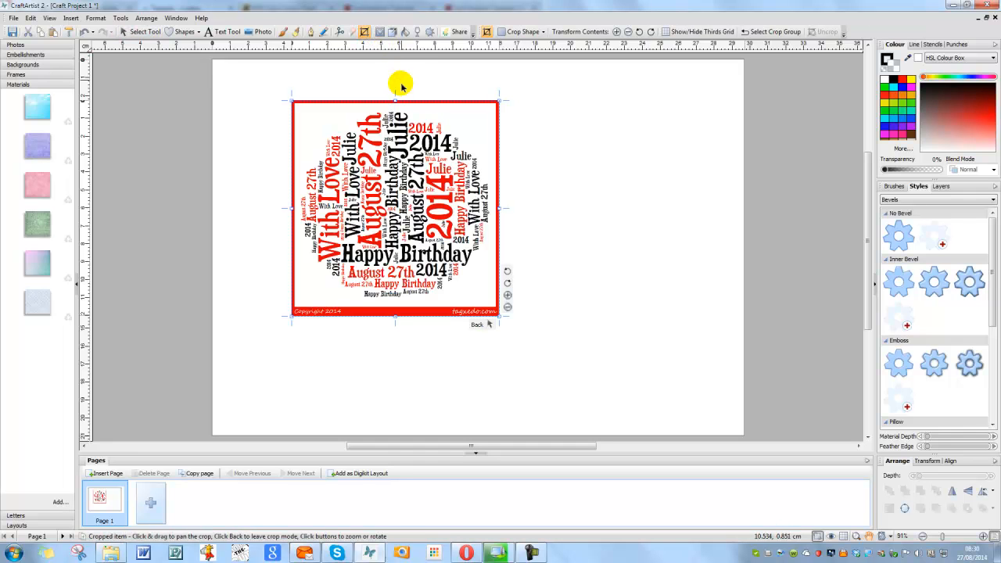
pyautogui.moveTo(394, 101); pyautogui.dragTo(395, 104)
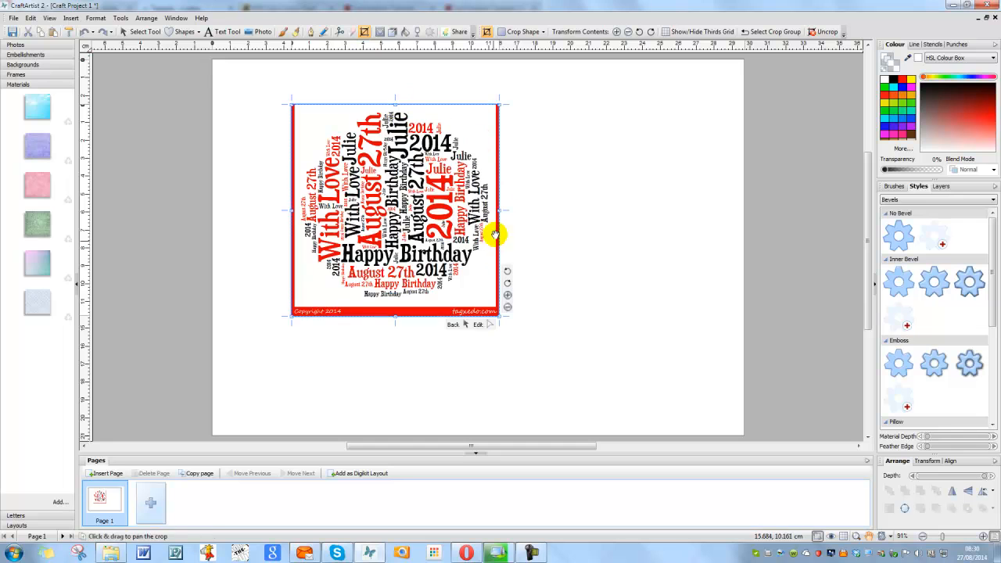
pyautogui.moveTo(502, 210); pyautogui.dragTo(499, 209)
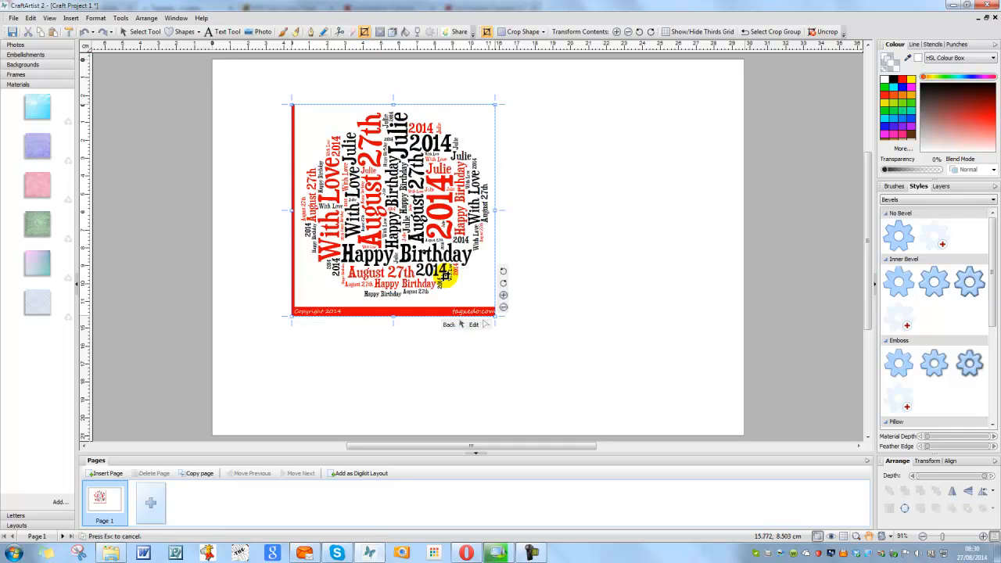
pyautogui.moveTo(396, 317); pyautogui.dragTo(395, 306)
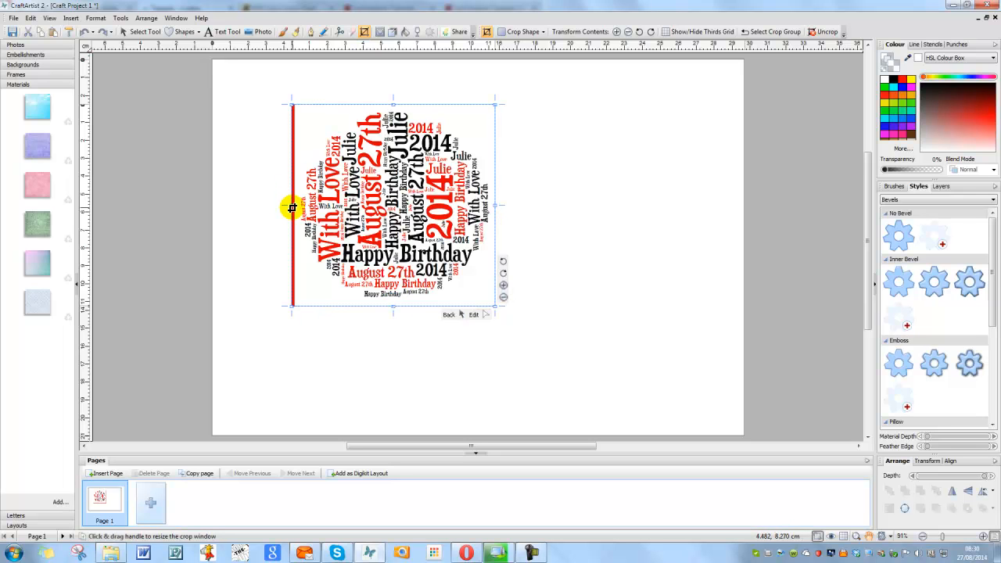
pyautogui.moveTo(292, 198); pyautogui.dragTo(297, 187)
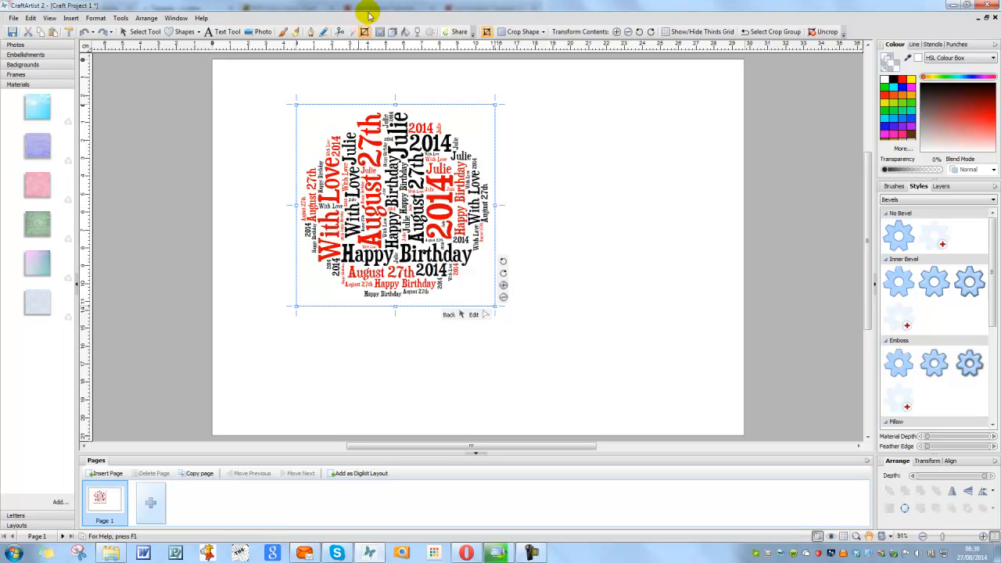
pyautogui.click(450, 315)
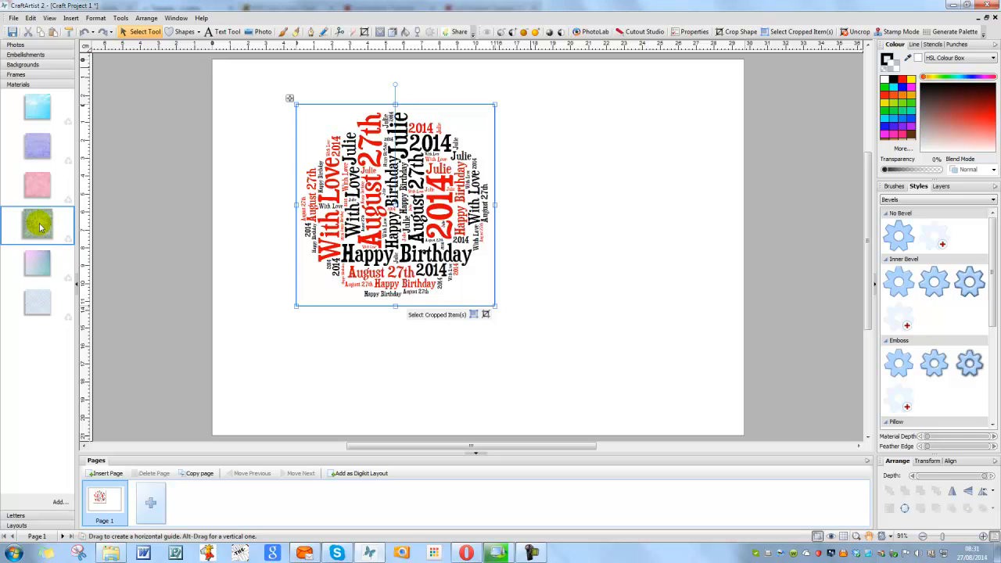
# Step: Add the green patterned material to the page and place the word cloud in front of it
pyautogui.moveTo(38, 222); pyautogui.dragTo(629, 193)
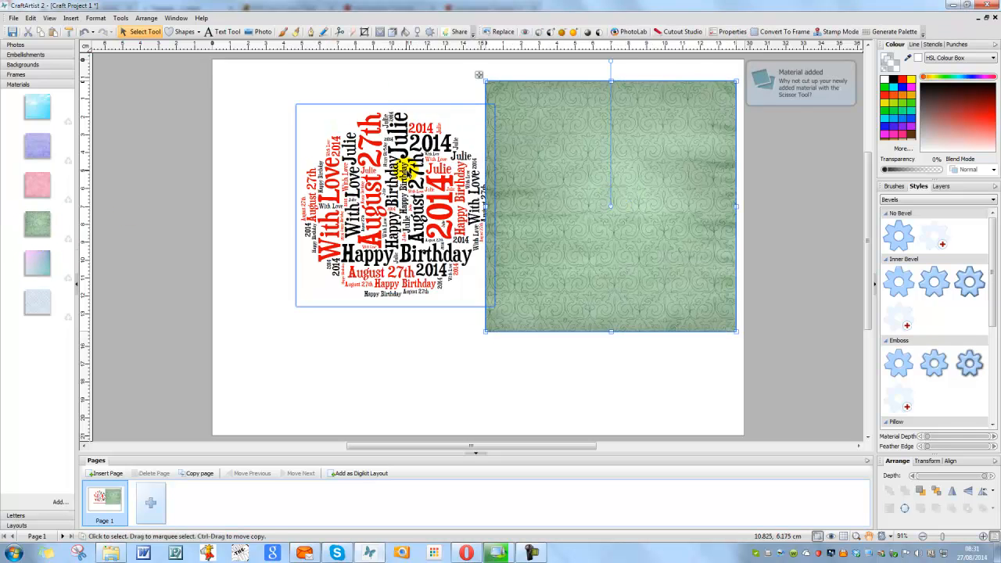
pyautogui.moveTo(418, 186); pyautogui.dragTo(608, 195)
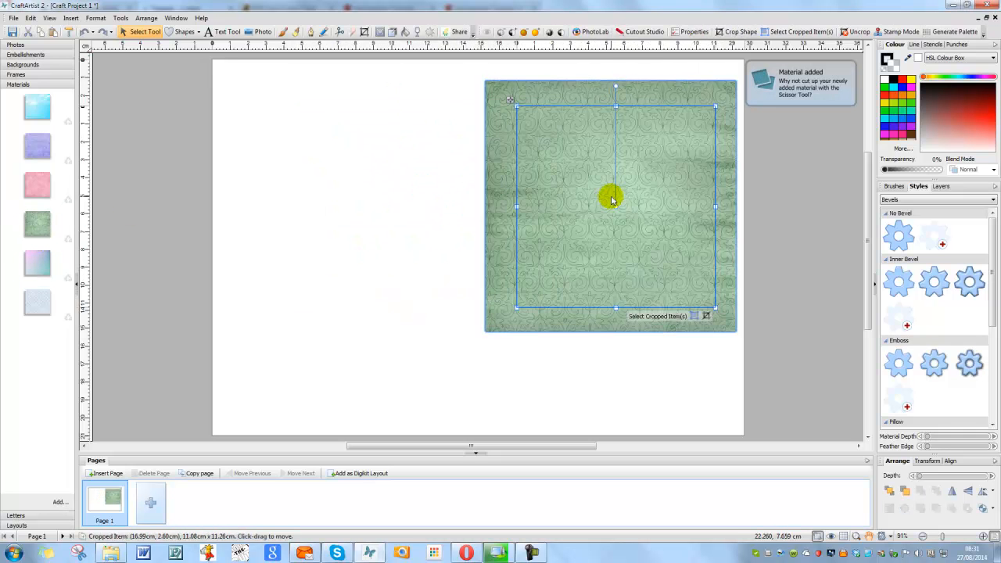
pyautogui.click(888, 491)
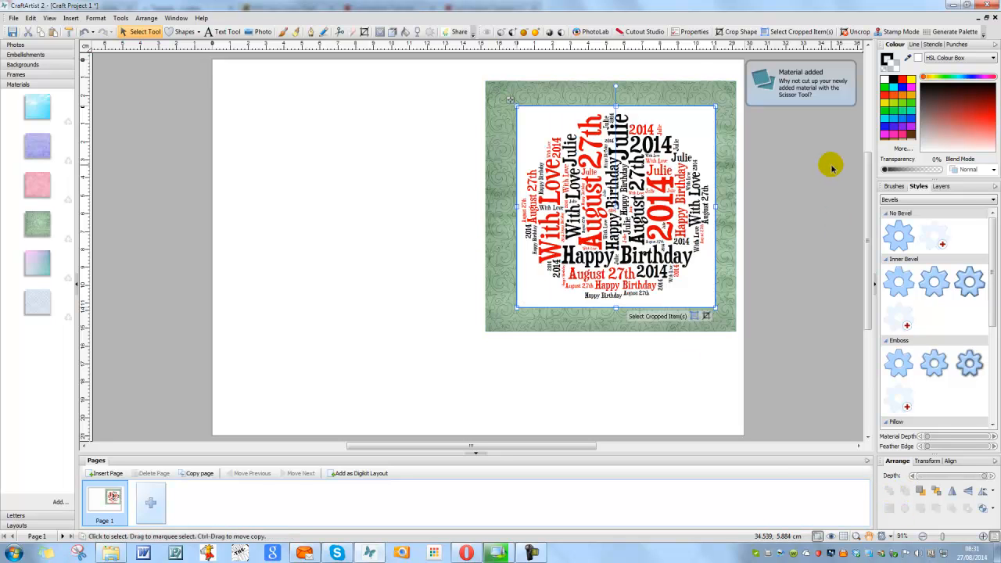
# Step: Move the word cloud off the green material and punch it with a circle about 10.87 cm across, fitted around the words
pyautogui.moveTo(697, 127); pyautogui.dragTo(436, 129)
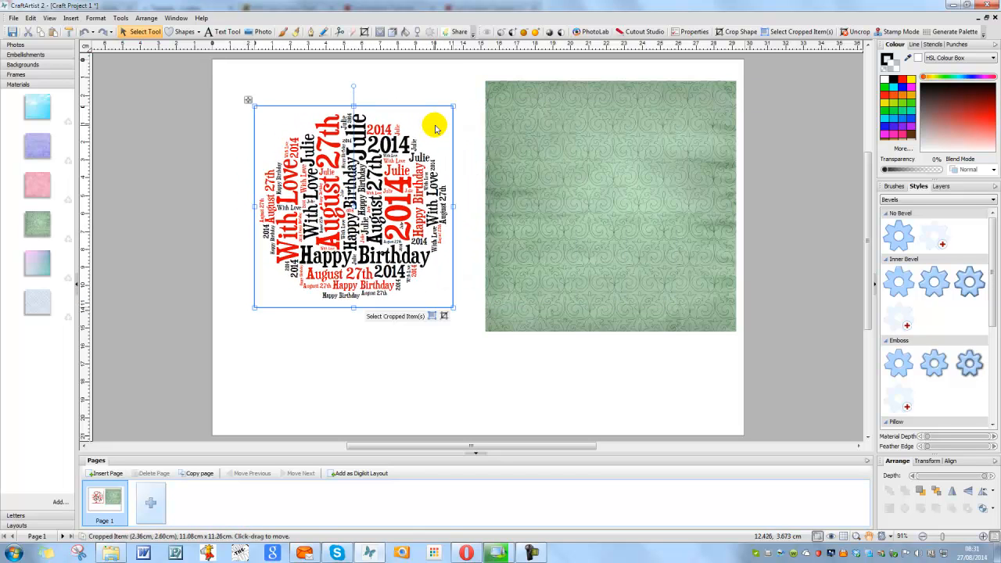
pyautogui.click(956, 45)
pyautogui.moveTo(989, 79); pyautogui.dragTo(451, 206)
pyautogui.moveTo(530, 309); pyautogui.dragTo(498, 278)
pyautogui.moveTo(471, 152); pyautogui.dragTo(424, 182)
pyautogui.click(429, 319)
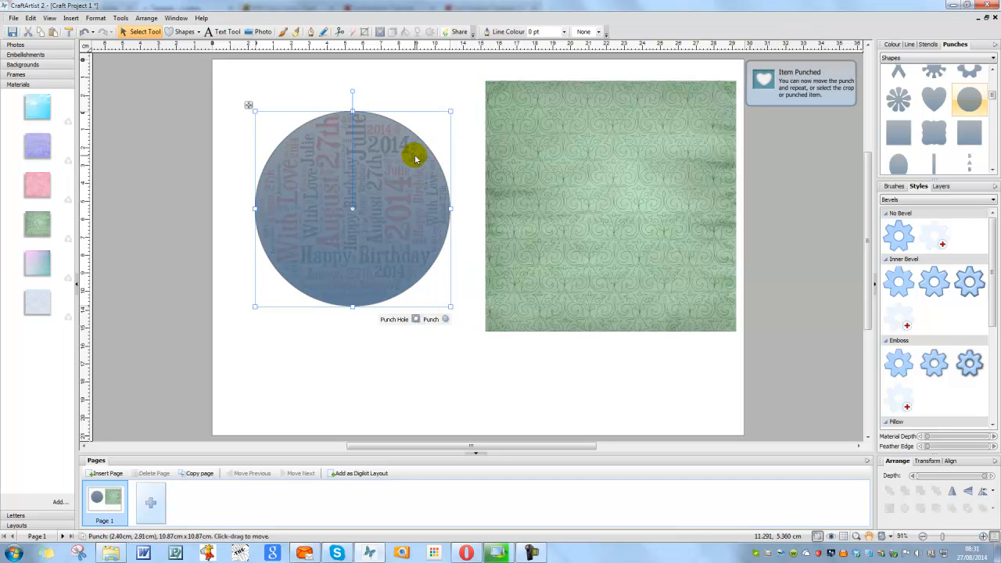
# Step: Delete the punch shape and the leftover square offcut, and move the circular word cloud onto the green material
pyautogui.press('Delete')
pyautogui.click(447, 121)
pyautogui.press('Delete')
pyautogui.moveTo(386, 158); pyautogui.dragTo(637, 161)
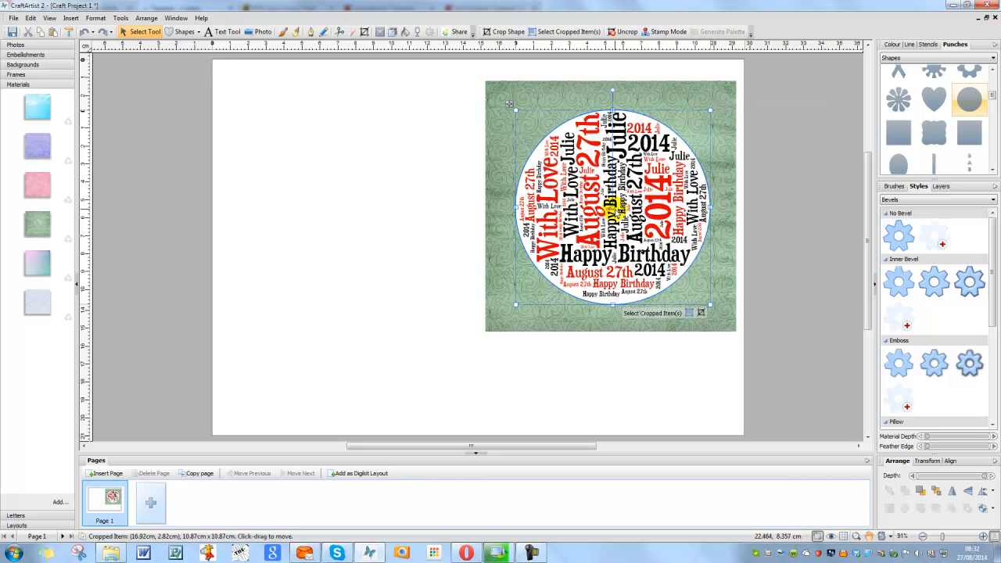
pyautogui.moveTo(665, 165)
pyautogui.mouseDown()
pyautogui.moveTo(501, 160)
pyautogui.moveTo(442, 147)
pyautogui.moveTo(694, 172)
pyautogui.moveTo(669, 166)
pyautogui.mouseUp()
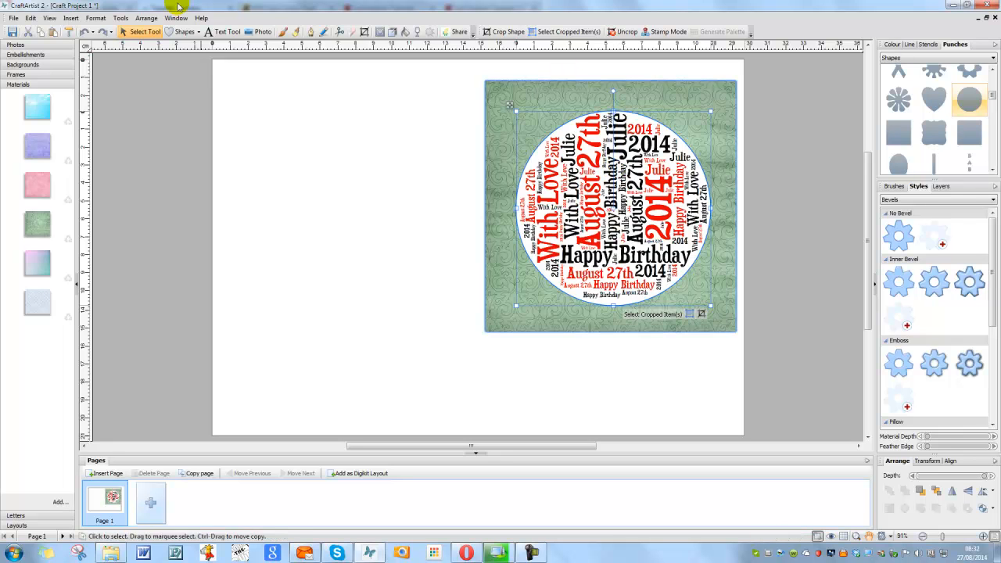
# Step: Try converting the circular word cloud to a picture of 655 x 655 pixels, move it down, and undo these changes
pyautogui.click(119, 18)
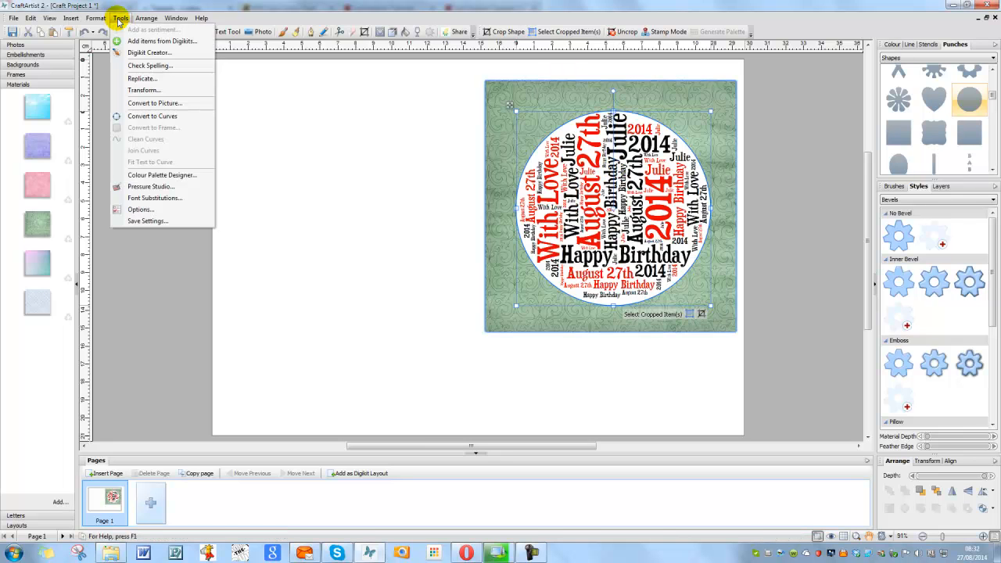
pyautogui.click(141, 104)
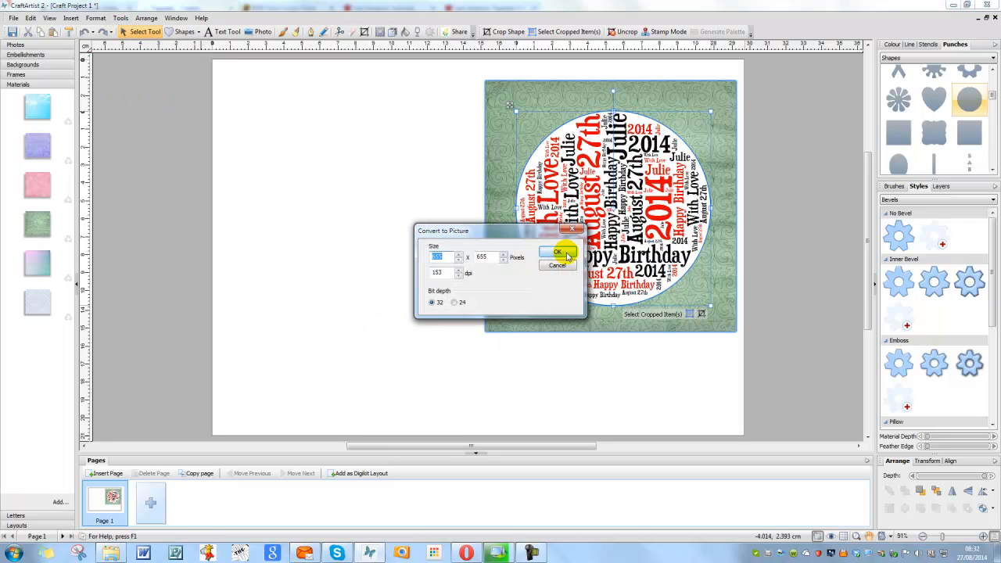
pyautogui.click(558, 252)
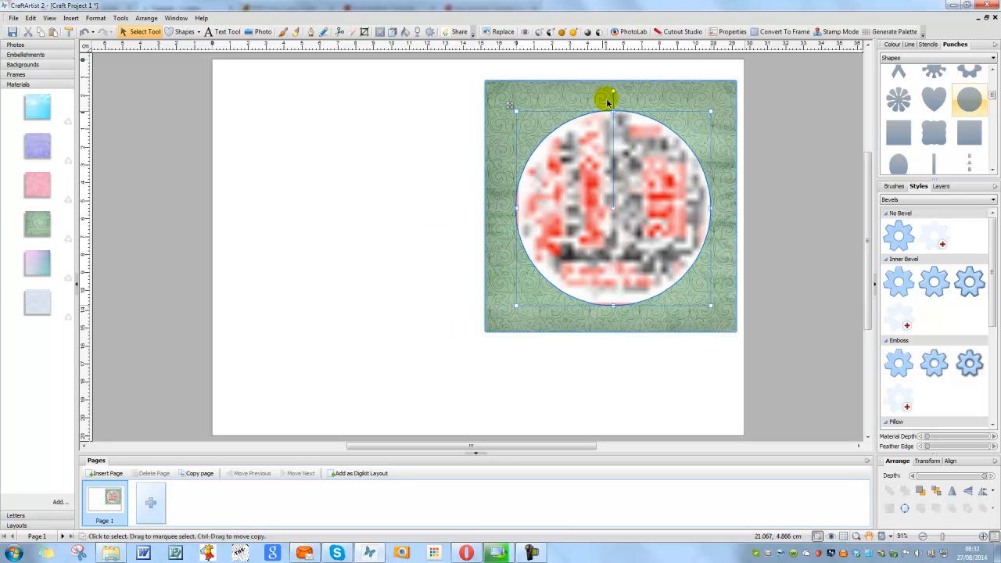
pyautogui.moveTo(594, 128); pyautogui.dragTo(590, 185)
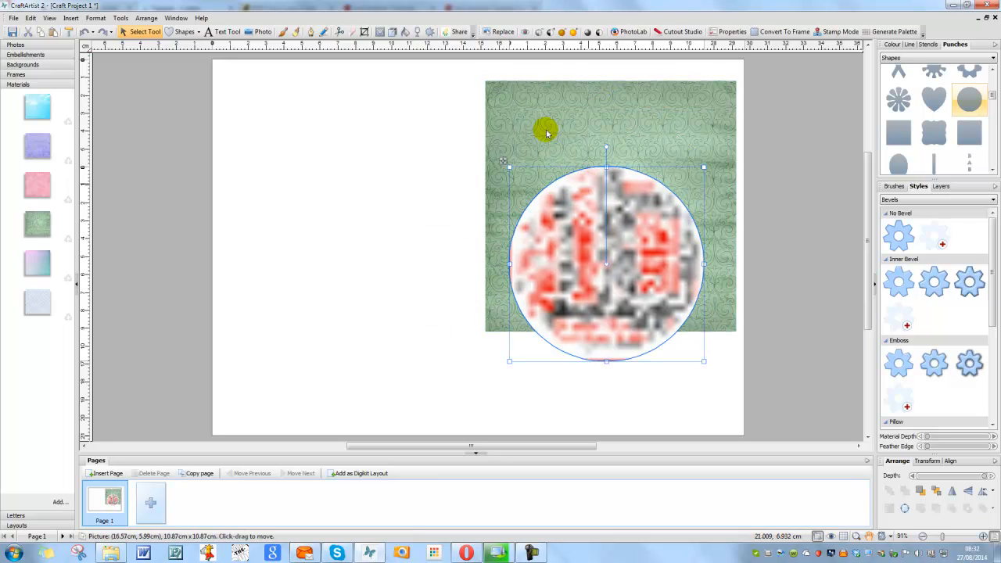
pyautogui.click(84, 32)
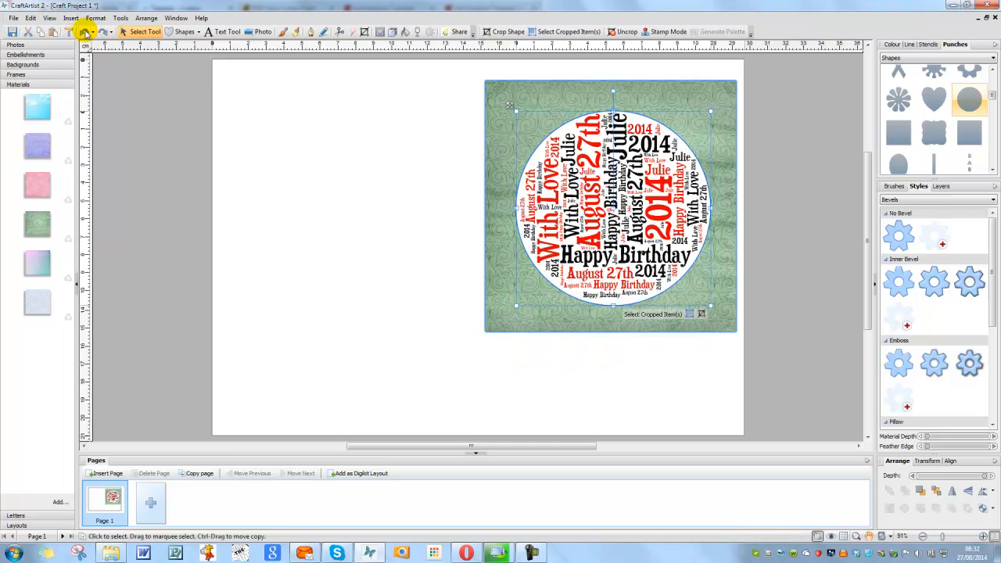
# Step: Convert the circular word cloud to a 32-bit picture of 655 x 655 pixels and move it towards the green material's left edge
pyautogui.click(120, 18)
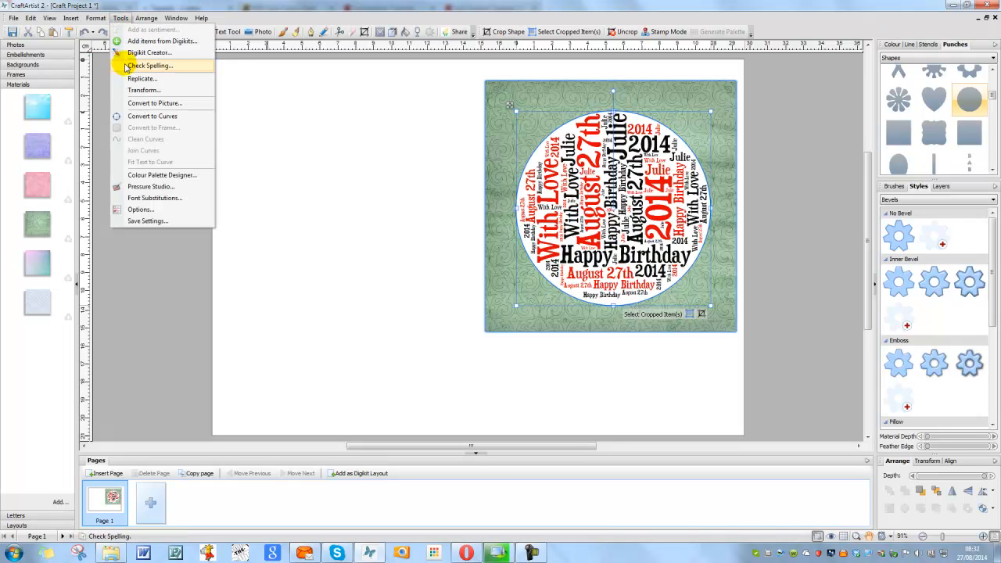
pyautogui.click(142, 102)
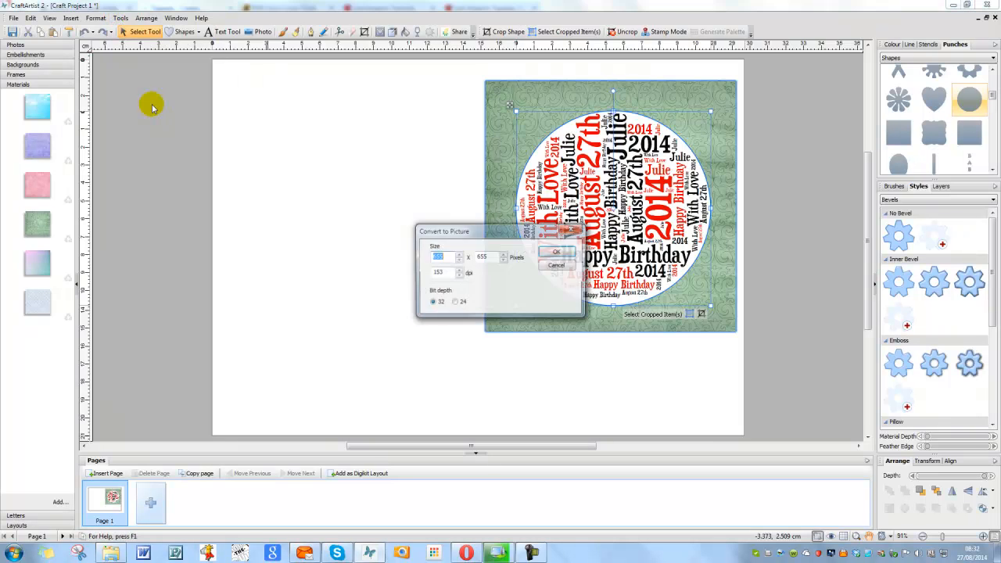
pyautogui.click(567, 251)
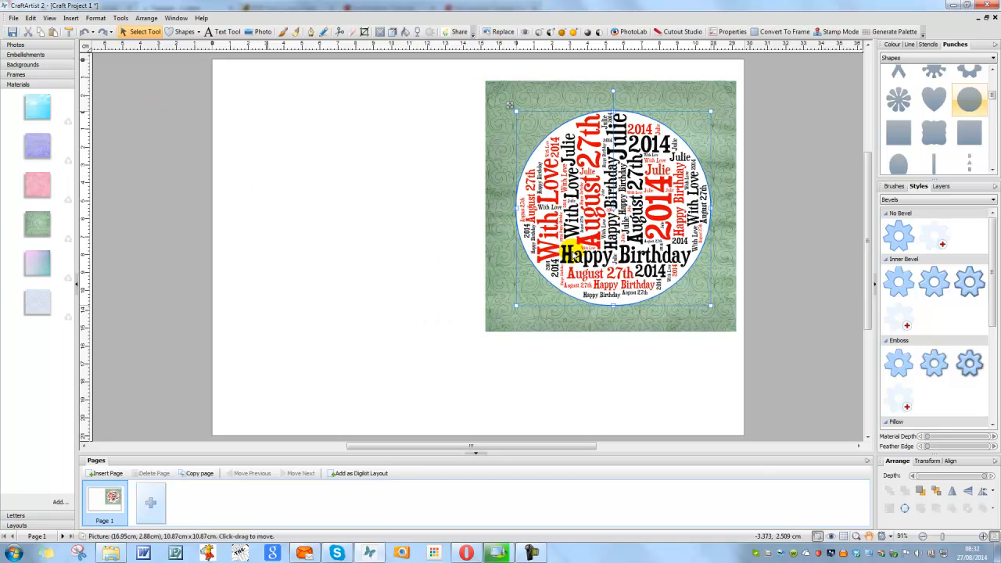
pyautogui.moveTo(648, 211); pyautogui.dragTo(619, 210)
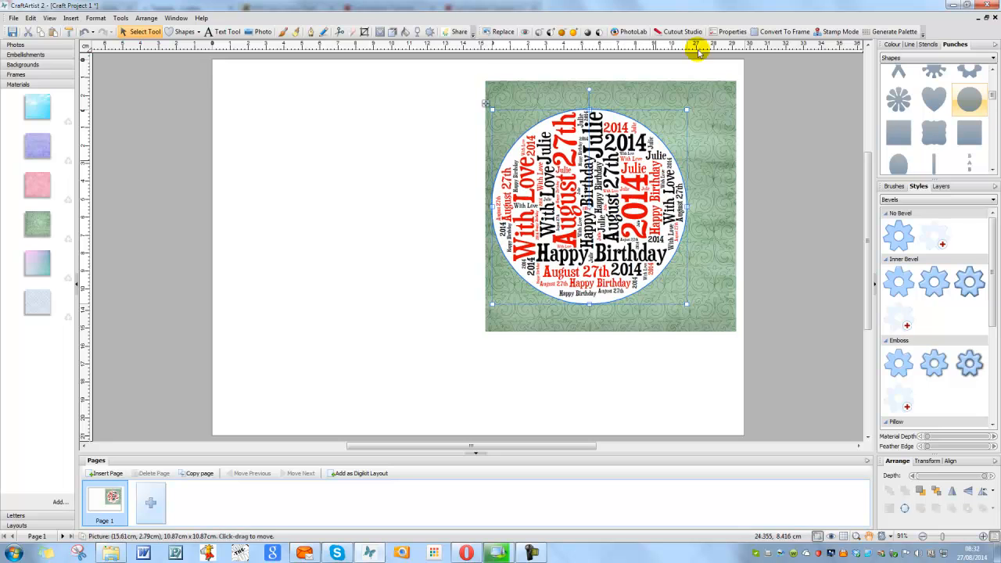
# Step: Remove the white background from the circular word cloud in PhotoLab with a CSO filter, sampling white as its colour
pyautogui.click(634, 36)
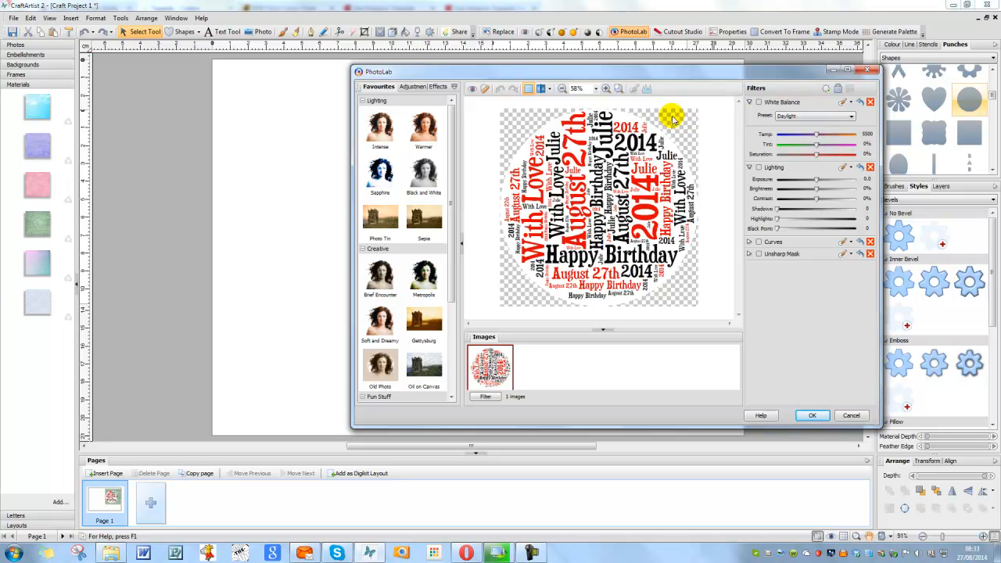
pyautogui.click(826, 91)
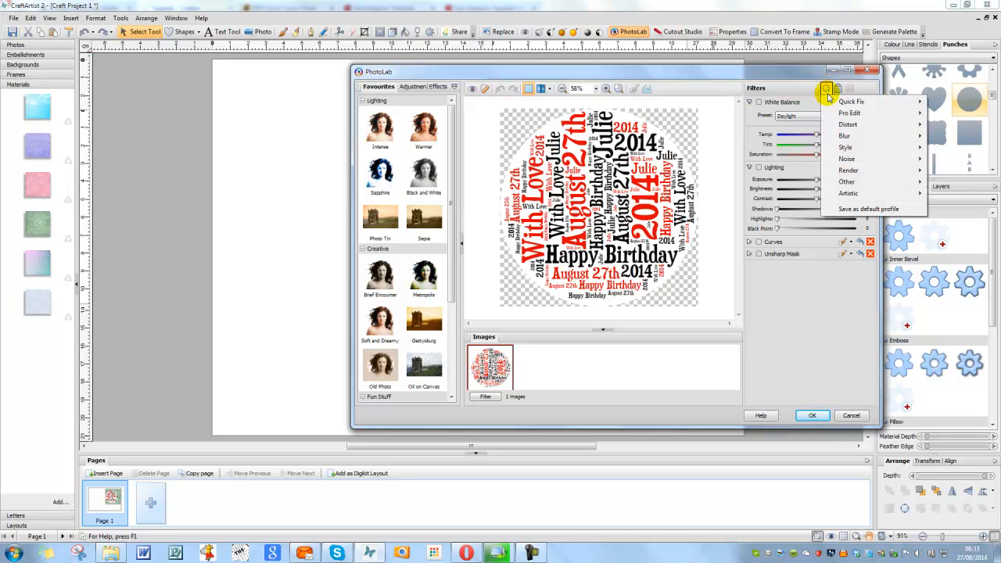
pyautogui.moveTo(843, 184)
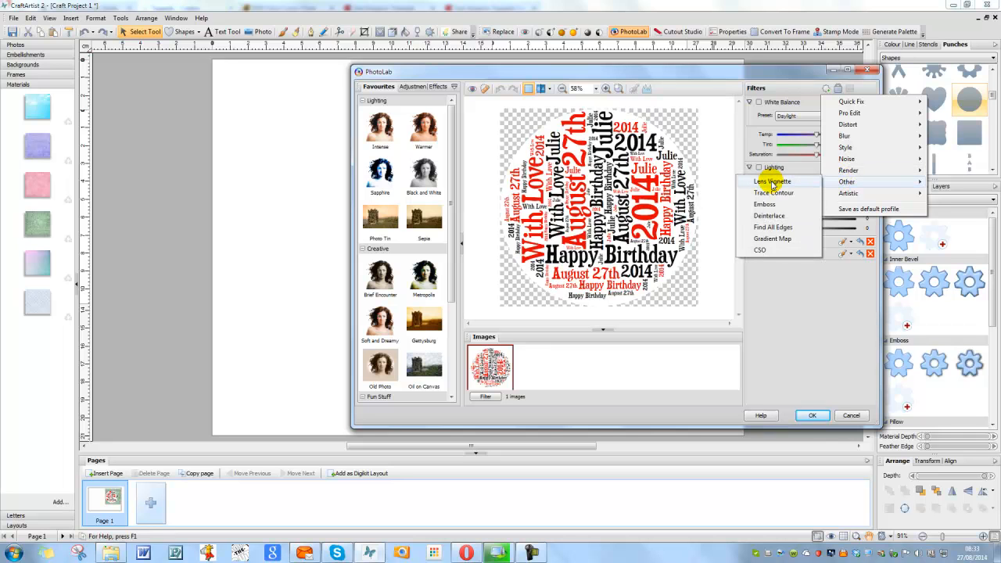
pyautogui.click(761, 250)
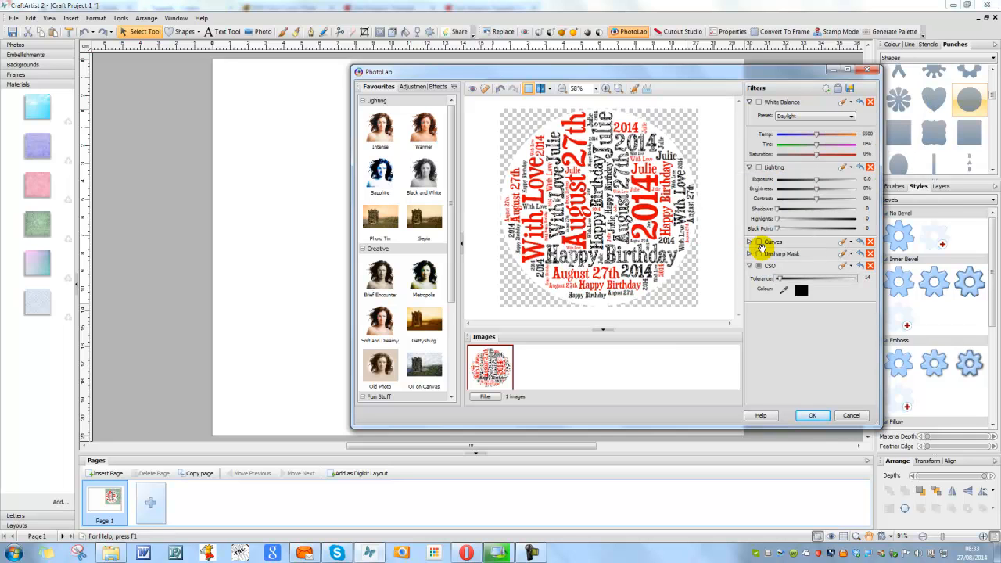
pyautogui.click(783, 290)
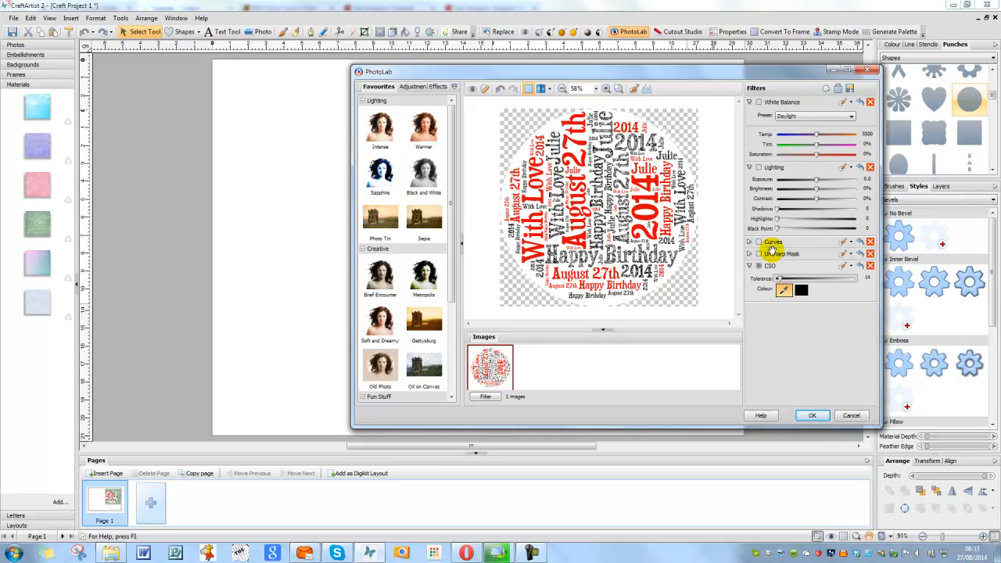
pyautogui.click(651, 127)
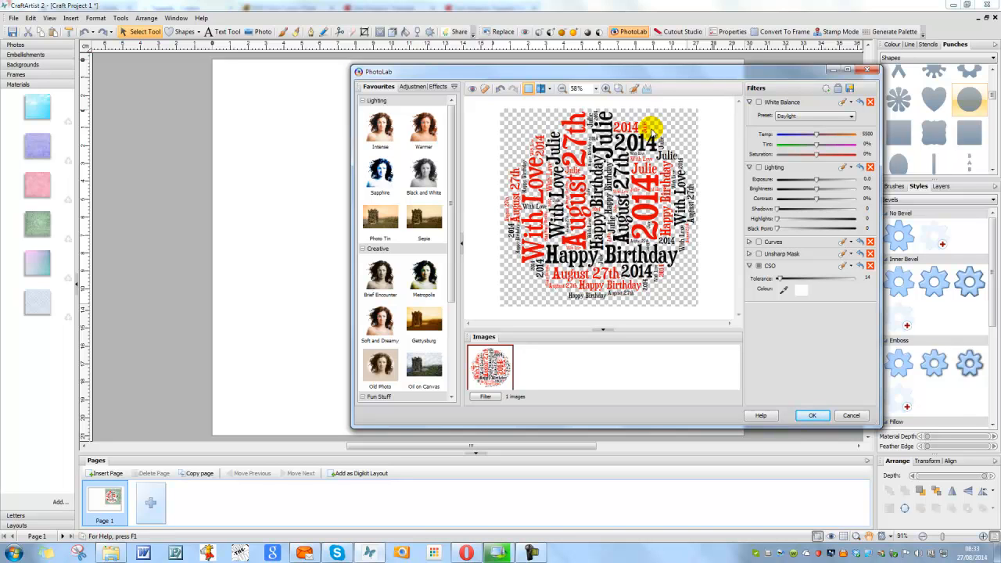
pyautogui.click(812, 416)
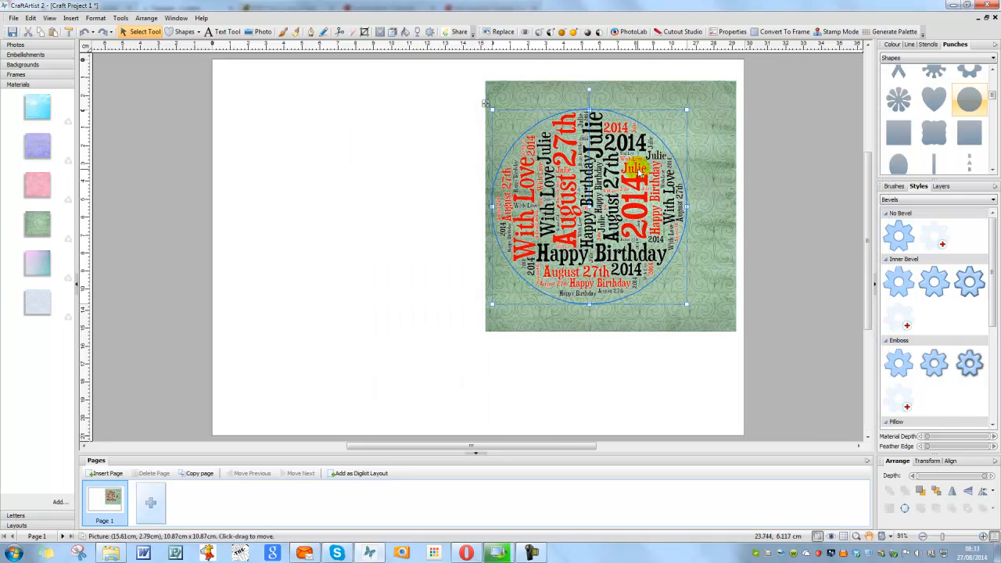
# Step: Centre the word cloud horizontally on the green material, apply the middle second-row 3D bevel style to it, and deselect it
pyautogui.moveTo(637, 181); pyautogui.dragTo(661, 179)
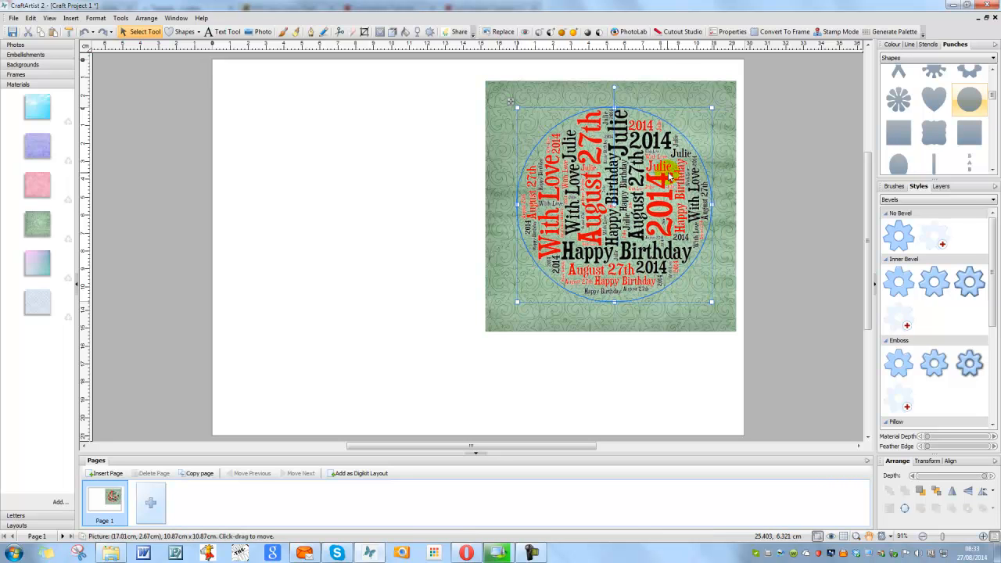
pyautogui.scroll(-5, 982, 258)
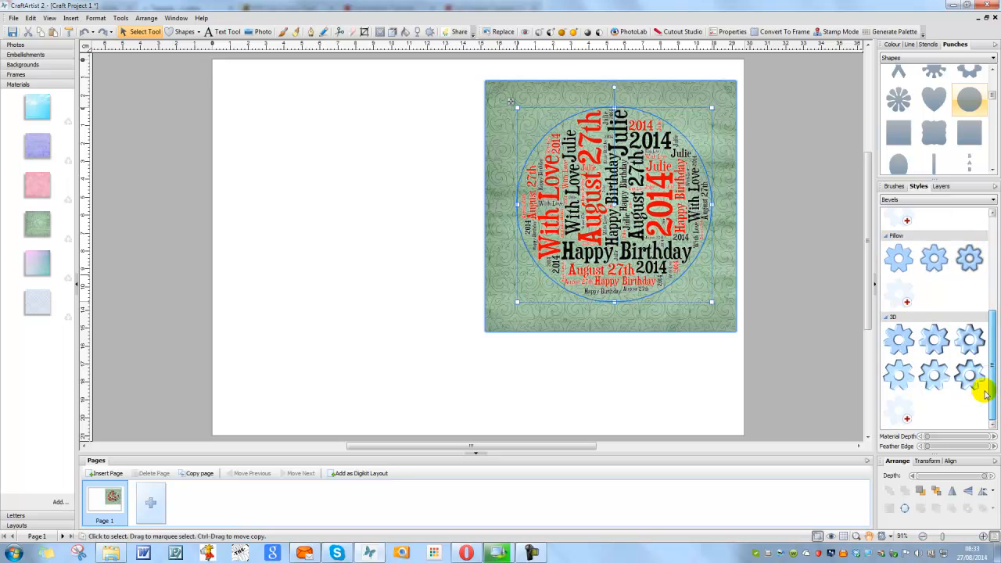
pyautogui.click(937, 368)
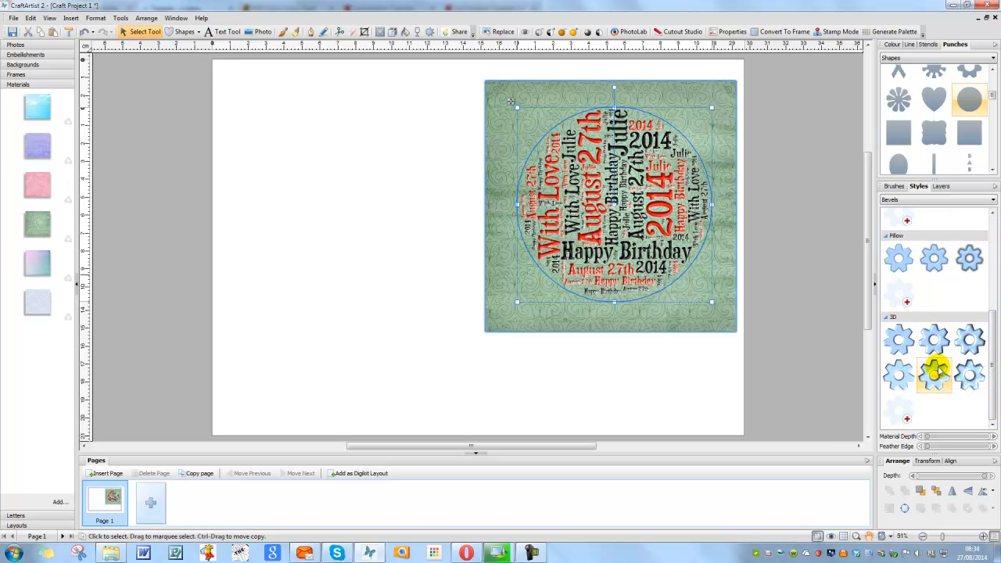
pyautogui.click(804, 311)
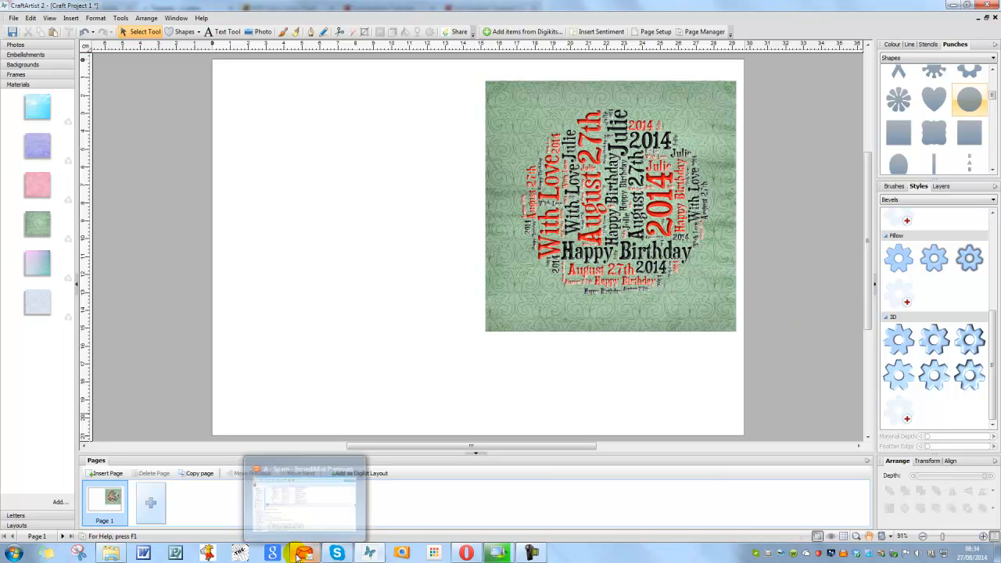
# Step: Switch to Tagxedo in Opera and apply a 71% colour variation to the word cloud in the layout options
pyautogui.click(467, 554)
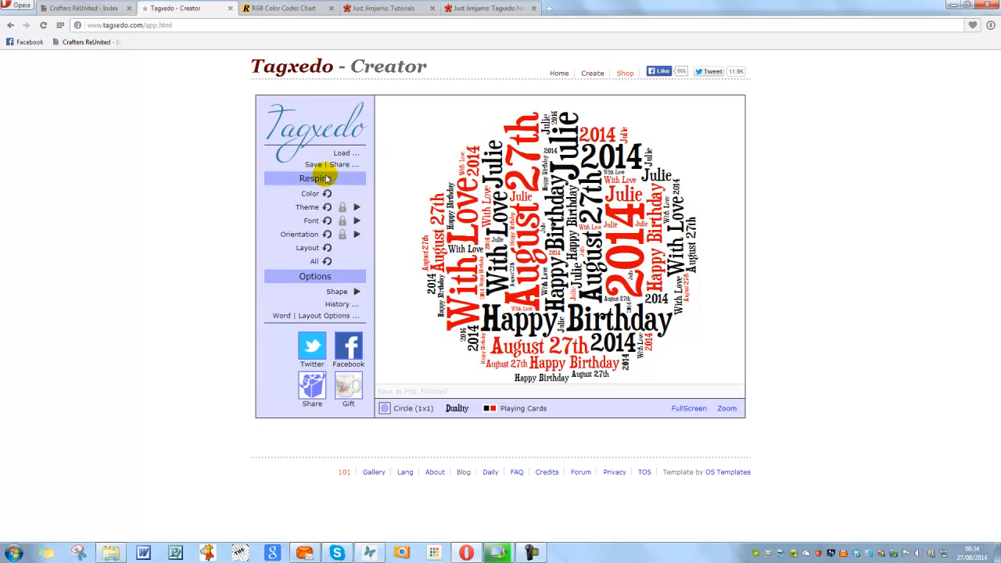
pyautogui.click(326, 315)
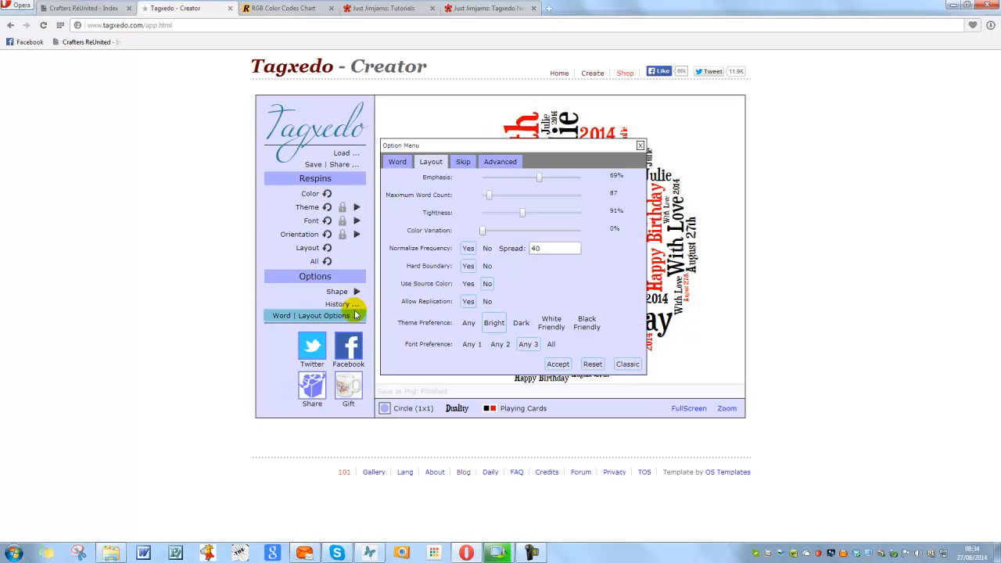
pyautogui.moveTo(482, 230); pyautogui.dragTo(554, 232)
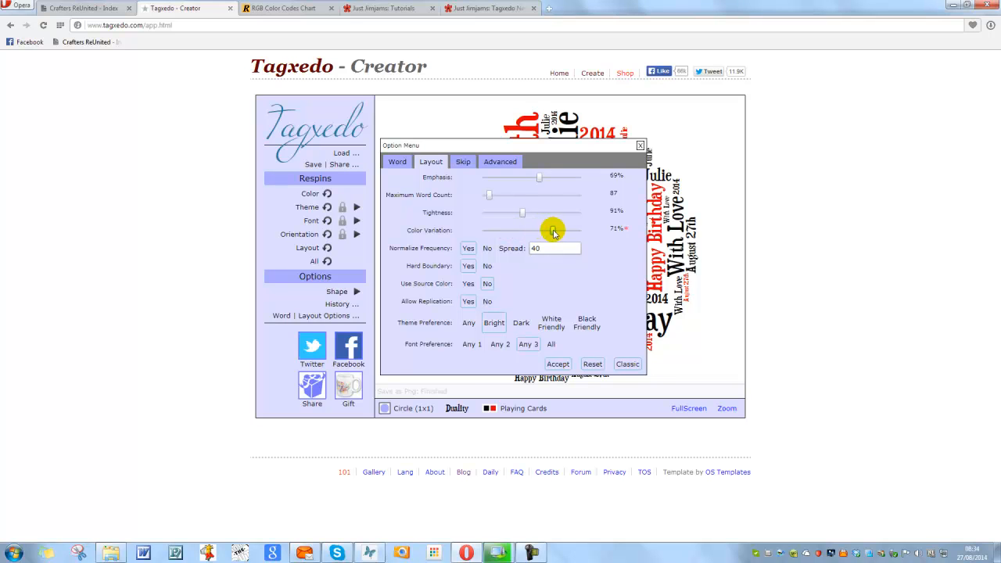
pyautogui.click(557, 363)
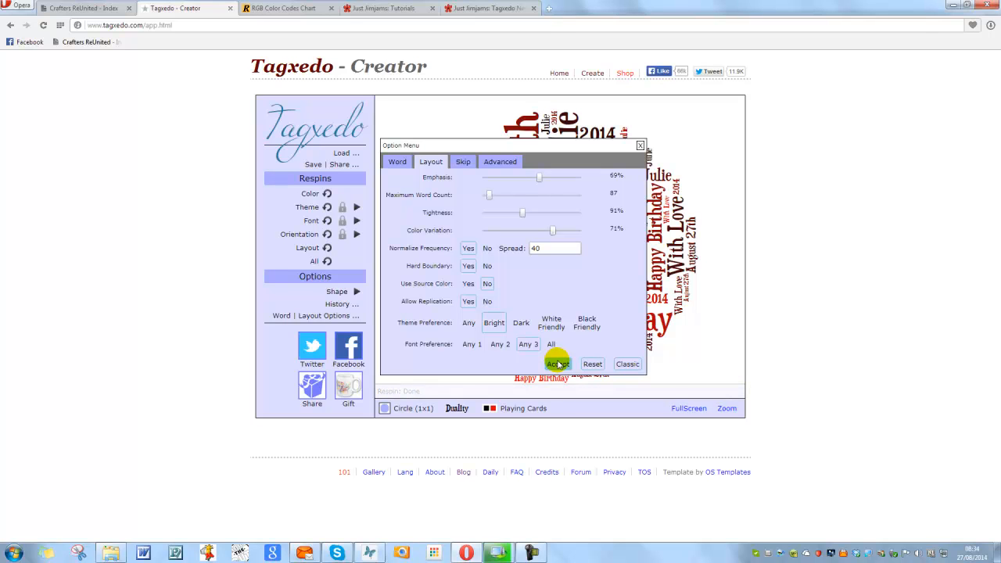
pyautogui.click(558, 365)
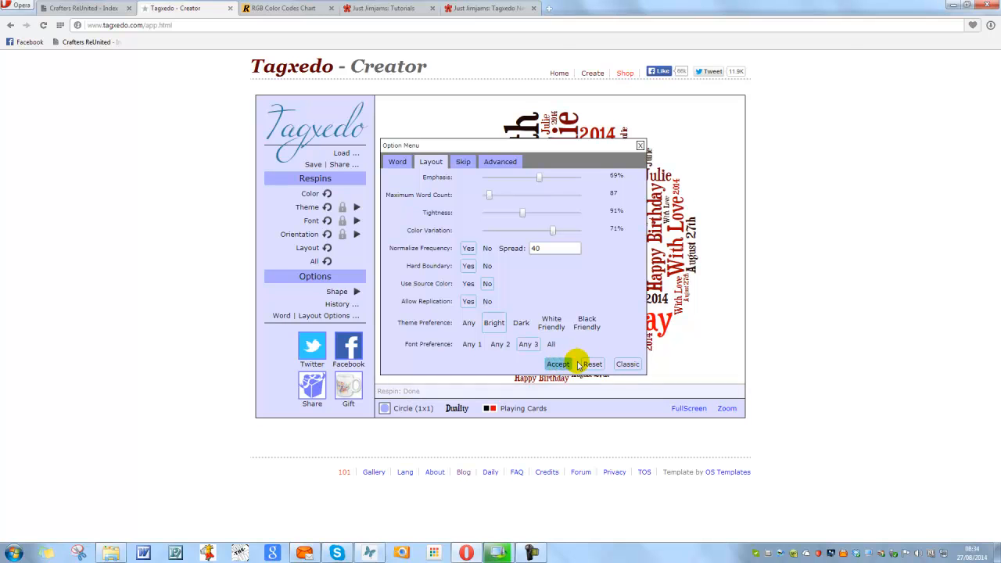
pyautogui.click(639, 147)
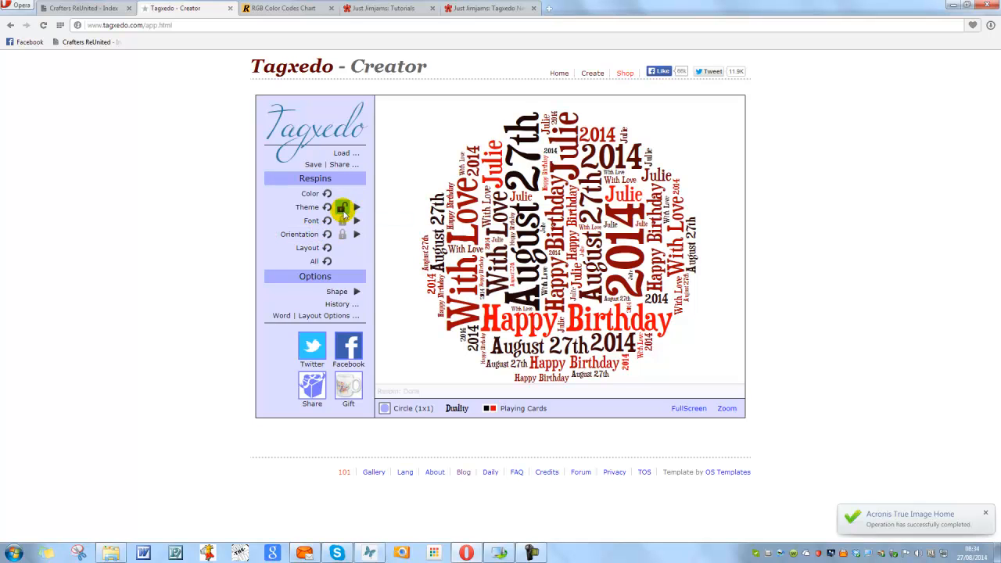
# Step: Try the Vague Butterfly theme on the word cloud, and apply the Warm fruits theme instead
pyautogui.click(358, 208)
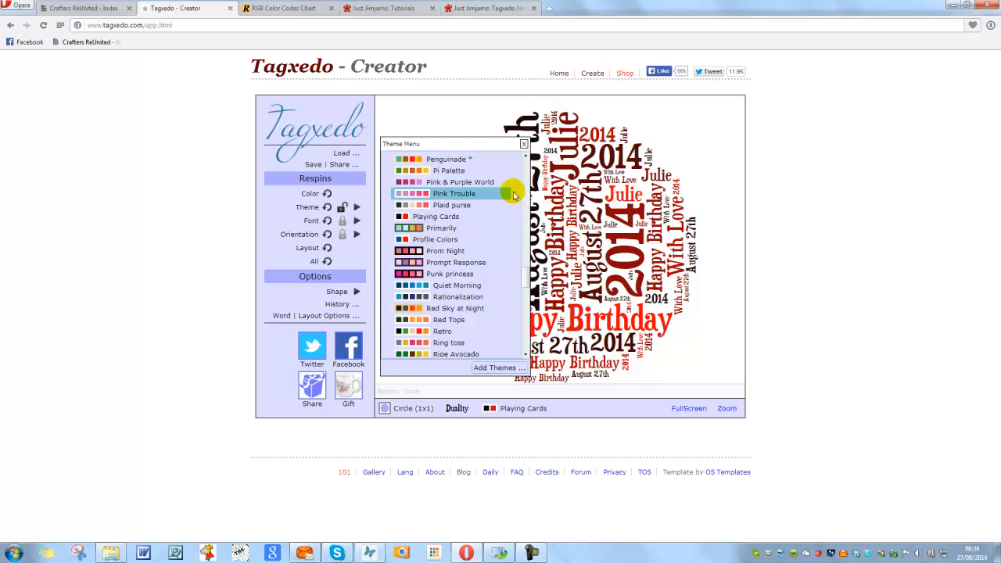
pyautogui.moveTo(521, 274); pyautogui.dragTo(521, 331)
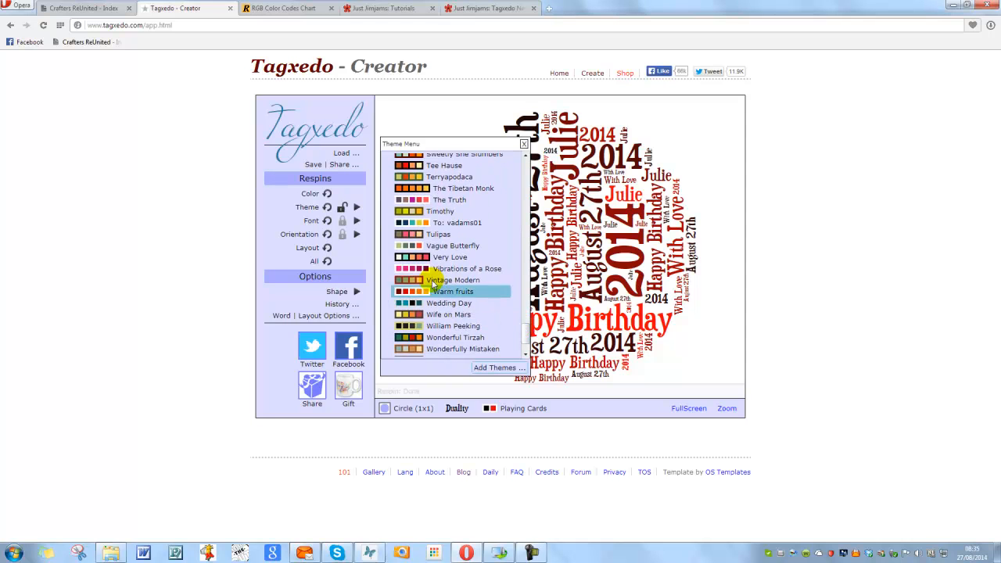
pyautogui.click(413, 247)
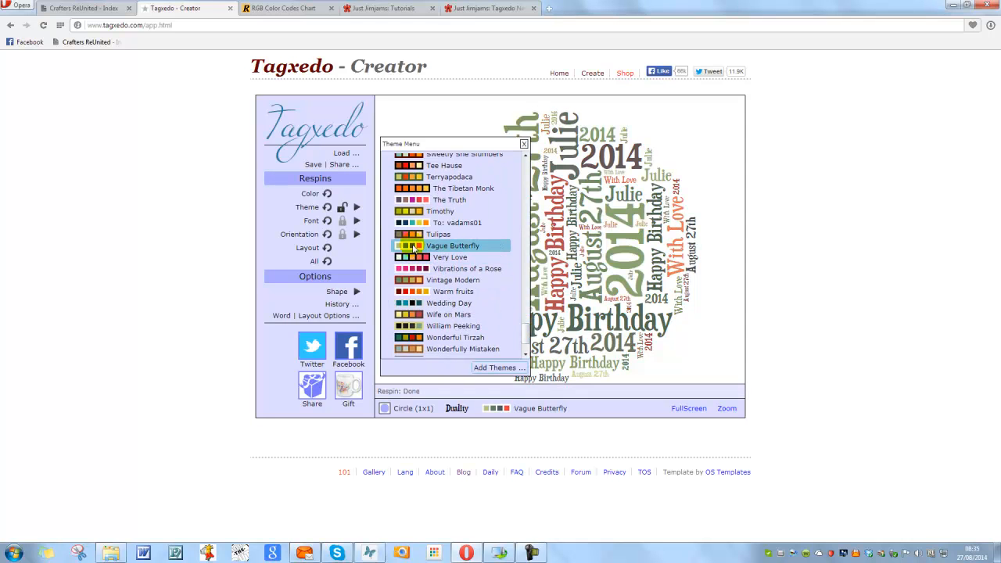
pyautogui.click(407, 294)
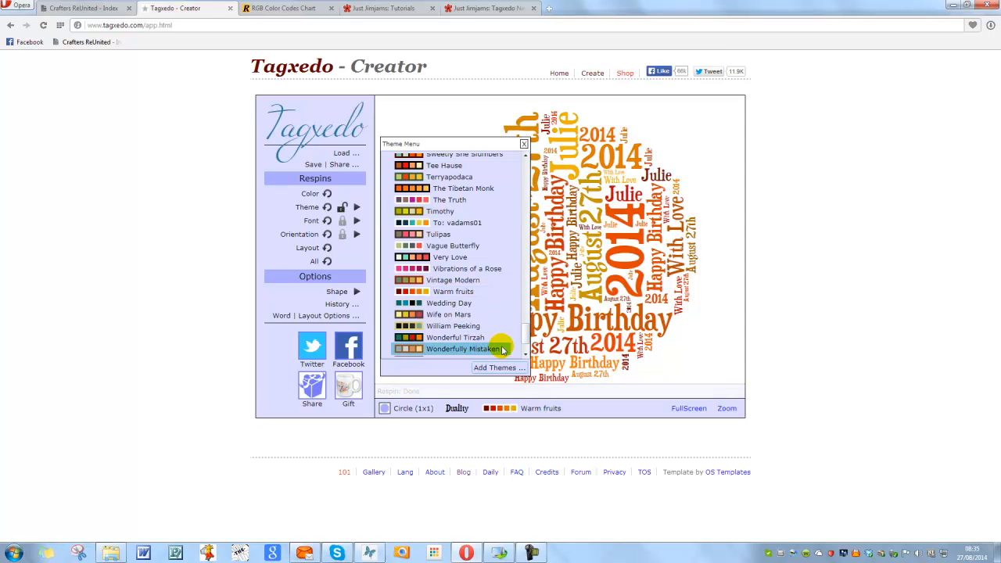
pyautogui.click(523, 144)
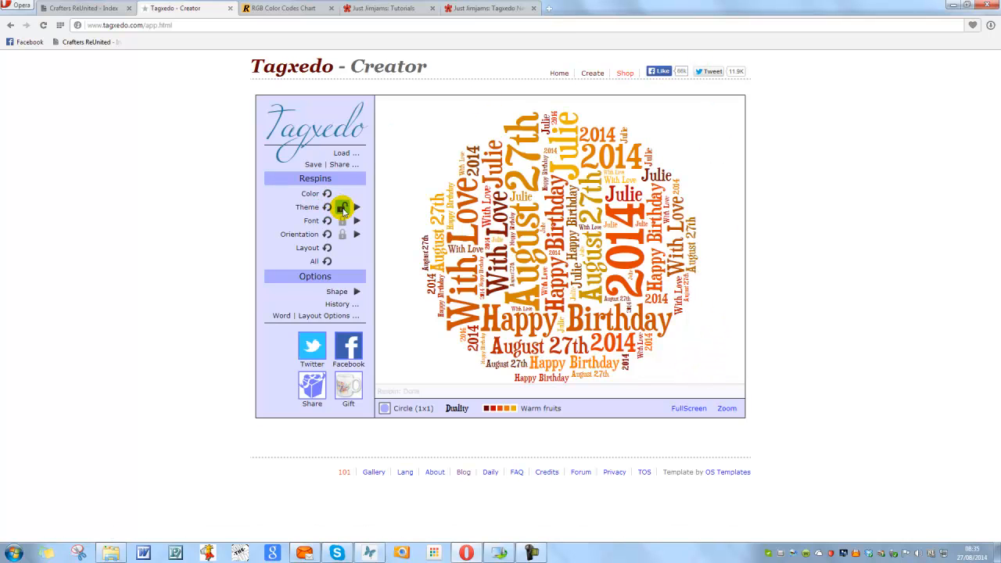
# Step: Set the word cloud's colour variation to 0% in the layout options and apply it
pyautogui.click(339, 316)
pyautogui.moveTo(552, 230); pyautogui.dragTo(480, 229)
pyautogui.click(558, 364)
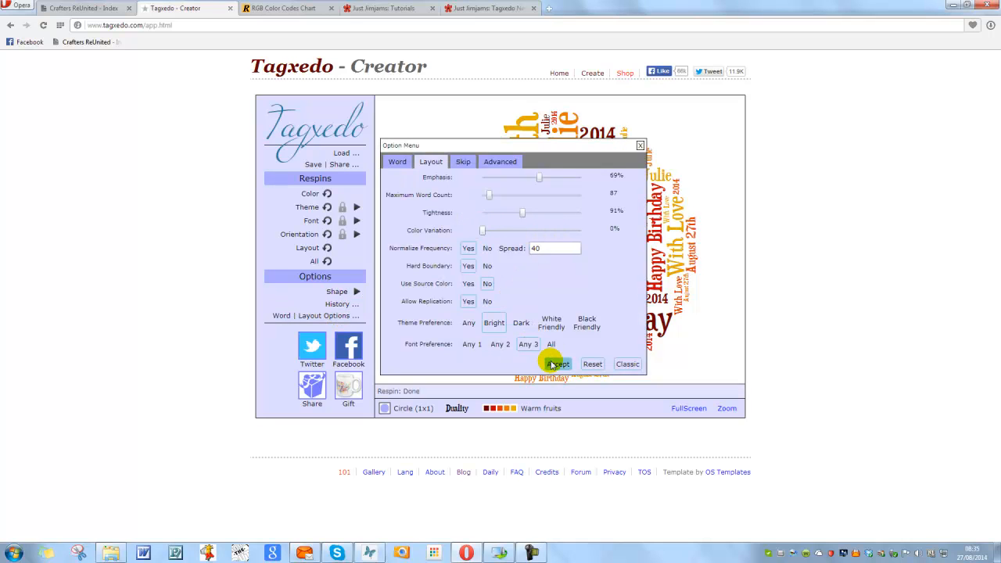
pyautogui.click(640, 145)
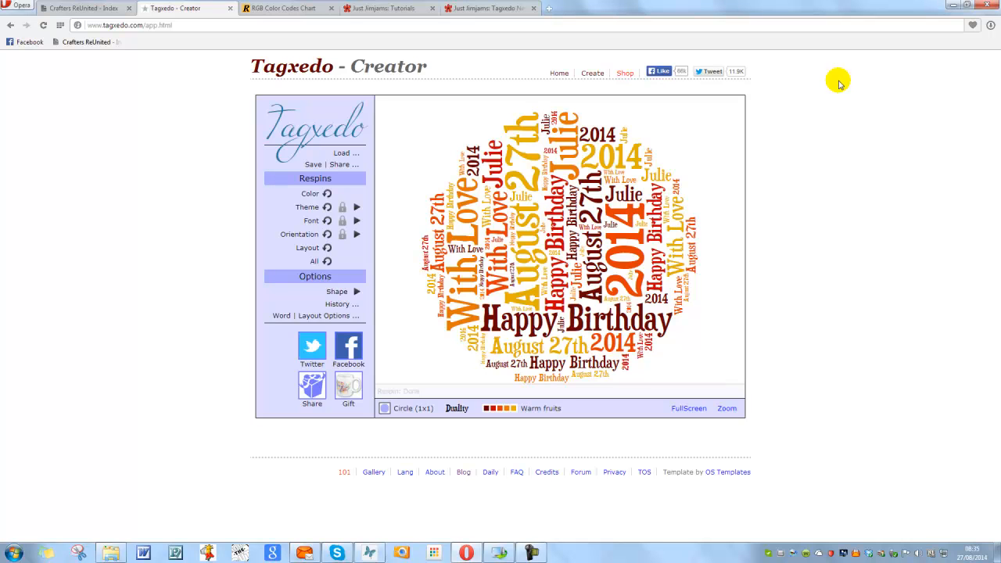
# Step: Look through the Tutorials page of the Just Jimjams blog for more Tagxedo projects
pyautogui.click(376, 11)
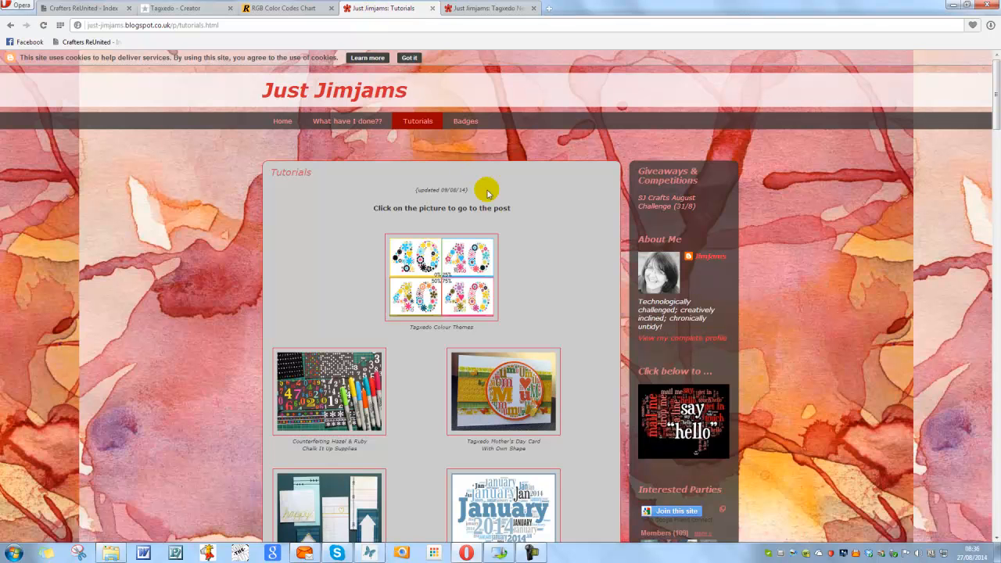
pyautogui.scroll(-2, 522, 242)
pyautogui.scroll(-1, 526, 246)
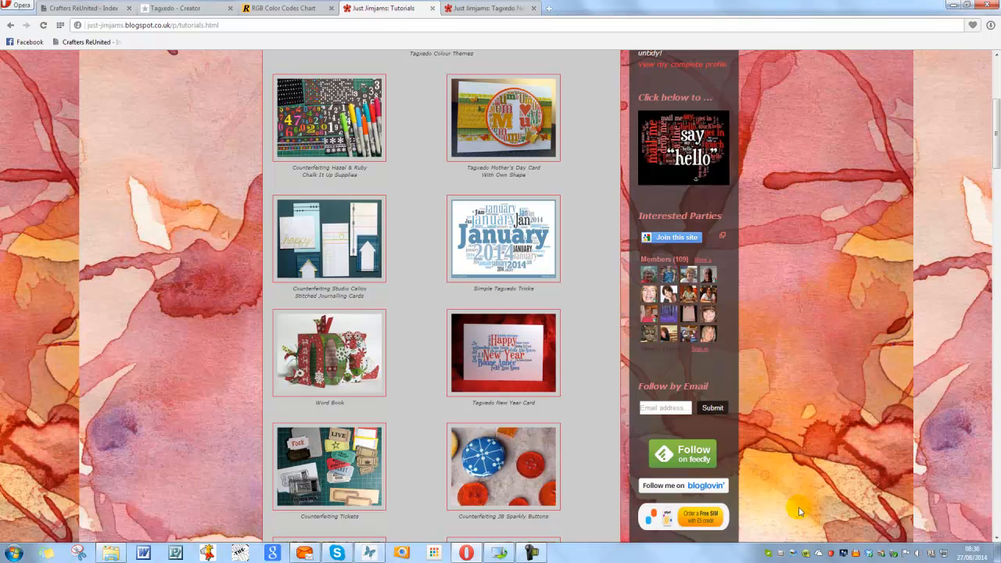
pyautogui.click(540, 555)
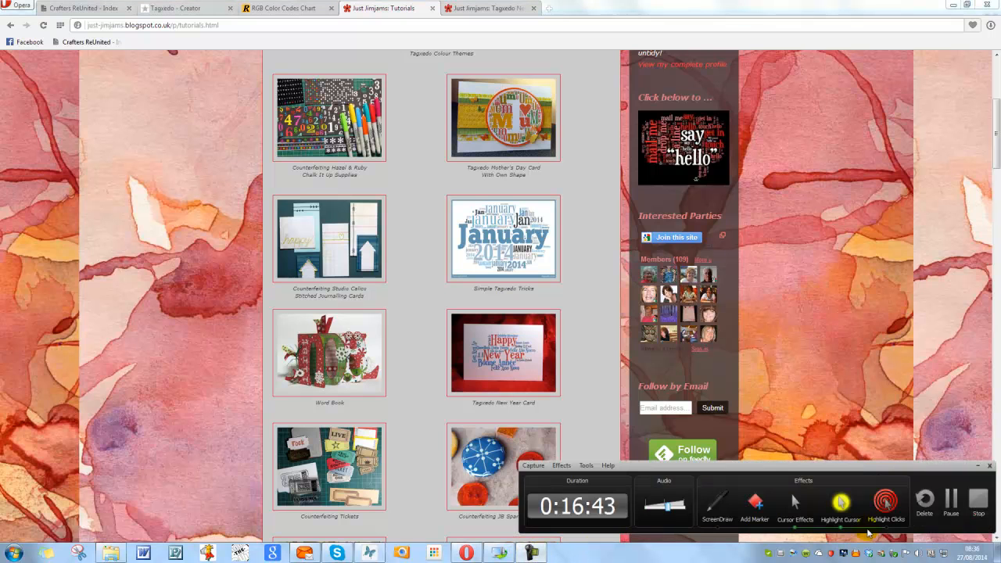